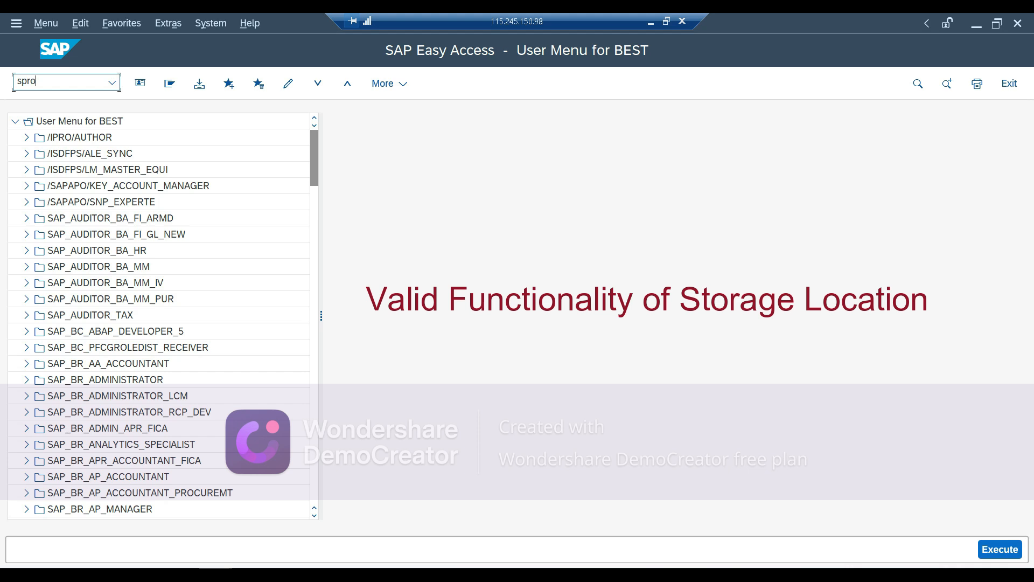
# - Run transaction SPRO, display the SAP Reference IMG and expand the Enterprise Structure node
pyautogui.press('Return')
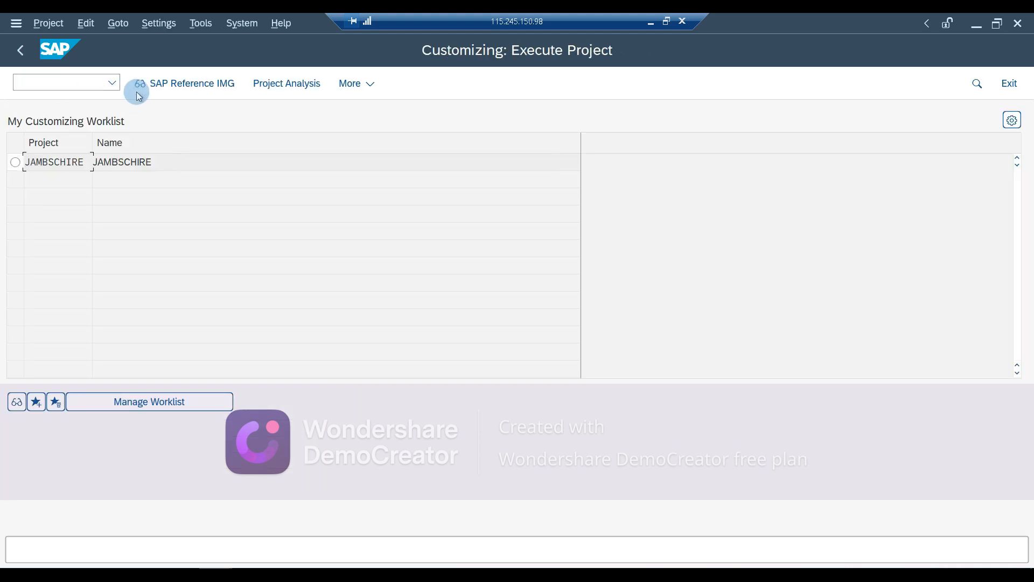
pyautogui.click(172, 95)
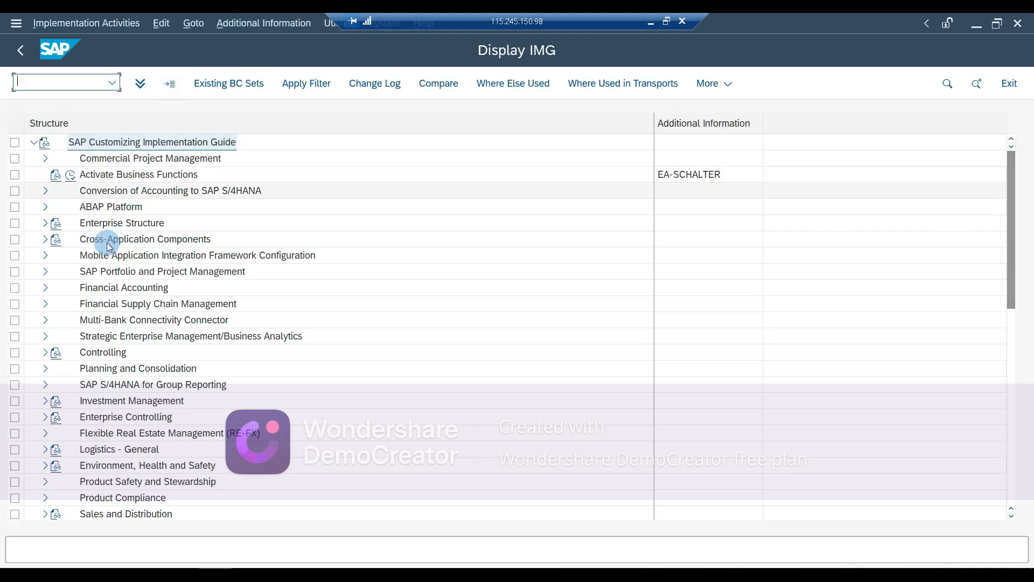
pyautogui.click(96, 227)
pyautogui.doubleClick(97, 227)
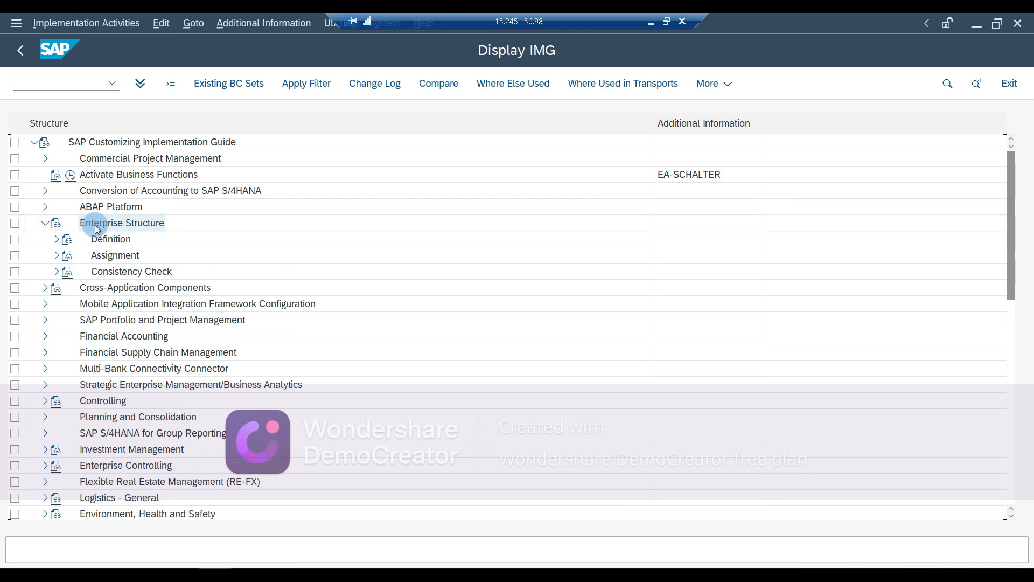
# - Under Enterprise Structure > Definition > Materials Management, open the Maintain storage location activity
pyautogui.press('Right')
pyautogui.press('Down')
pyautogui.press('Down')
pyautogui.press('Down')
pyautogui.press('Down')
pyautogui.press('Down')
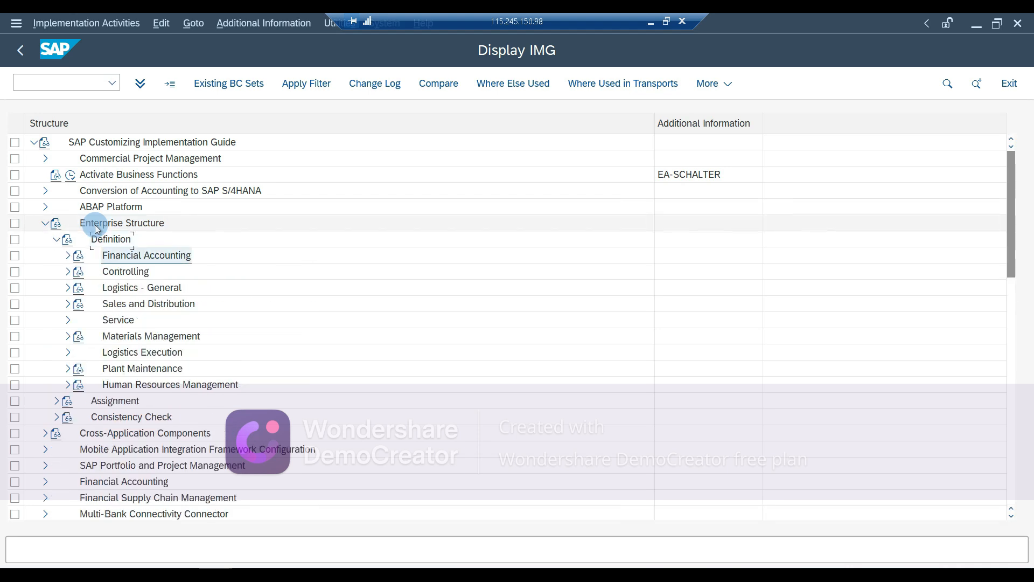
pyautogui.press('Down')
pyautogui.press('Right')
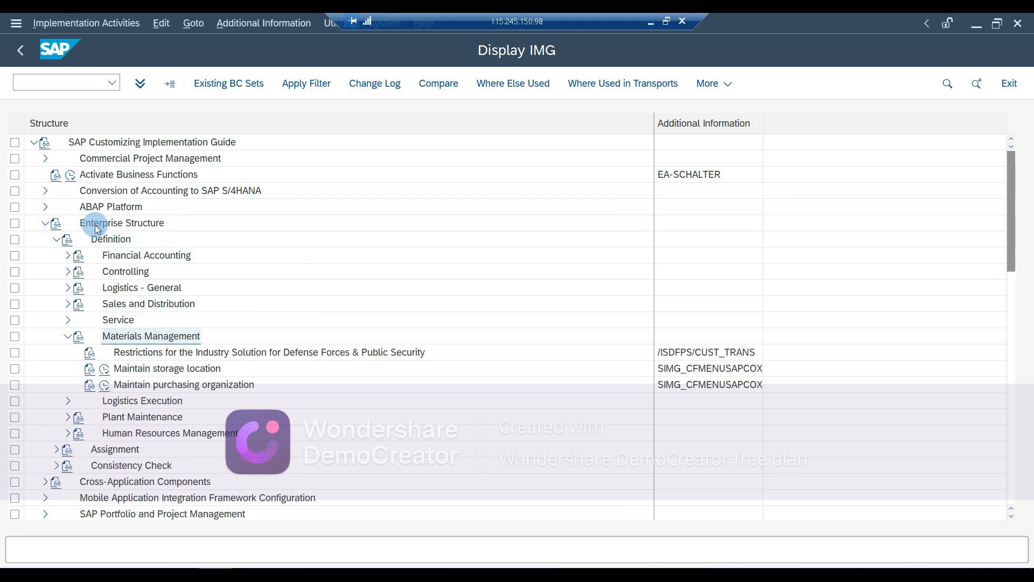
pyautogui.click(109, 366)
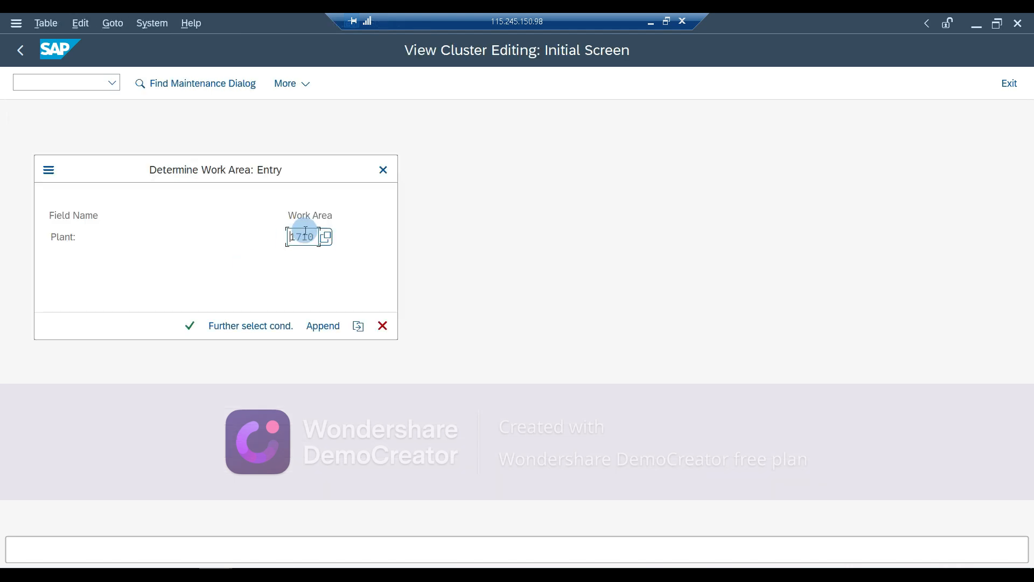
# - Confirm plant 1710 as the work area to open its storage locations overview
pyautogui.moveTo(313, 233); pyautogui.dragTo(293, 234)
pyautogui.click(301, 240)
pyautogui.click(317, 240)
pyautogui.moveTo(317, 237); pyautogui.dragTo(281, 236)
pyautogui.click(188, 327)
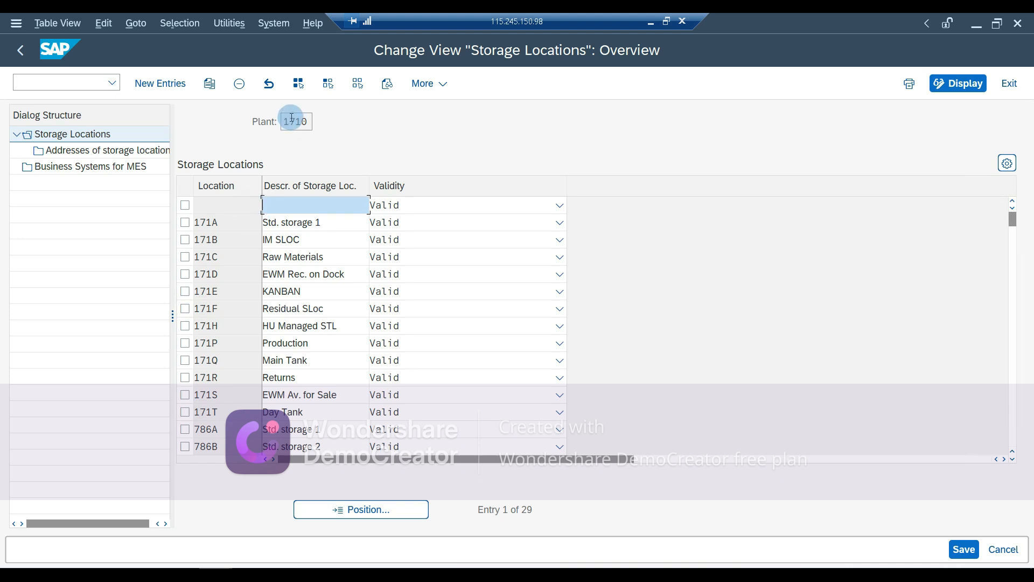
# - Set the validity of storage location 171A to Deprecated and save it with the proposed customizing request
pyautogui.click(287, 119)
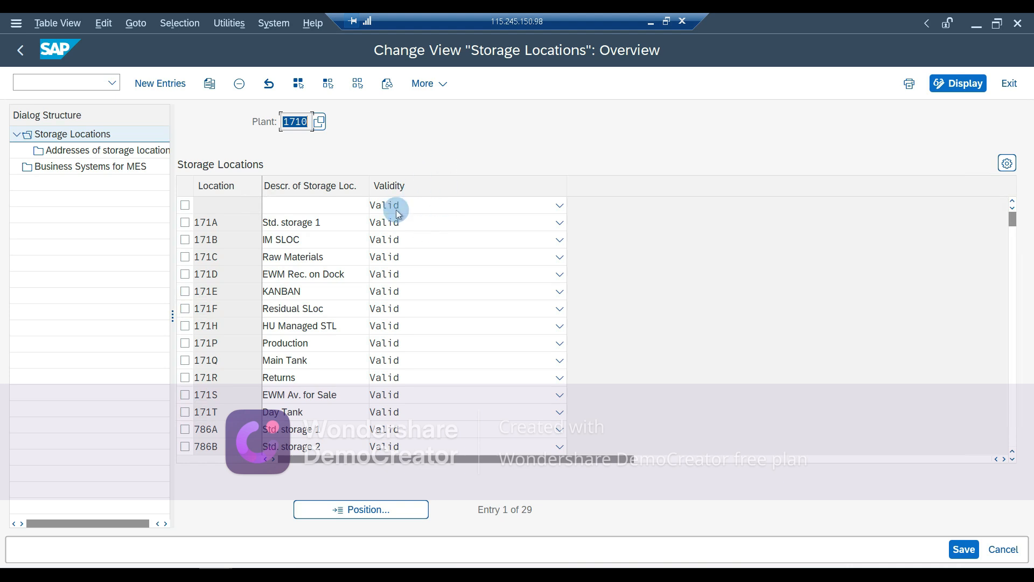
pyautogui.click(186, 223)
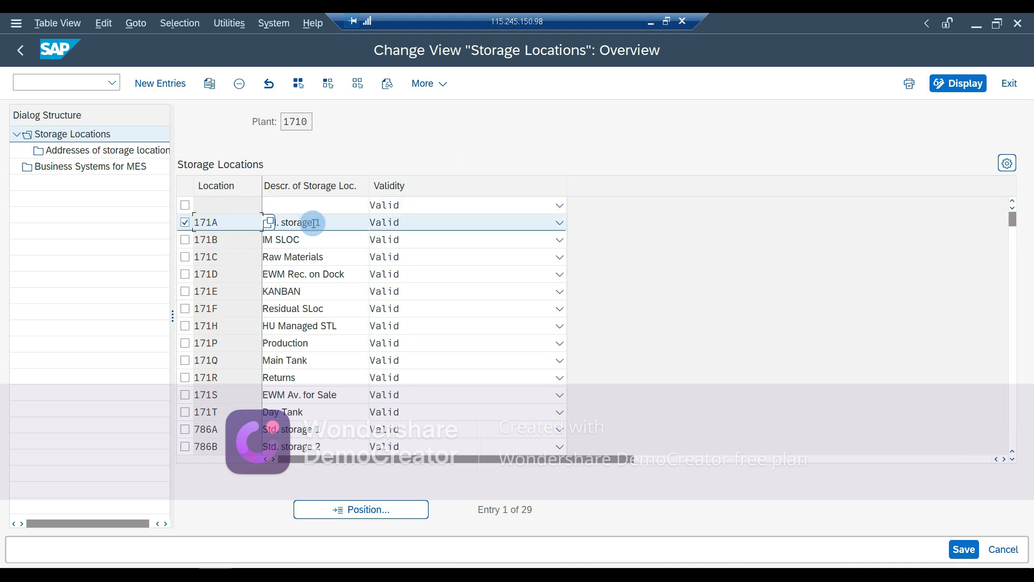
pyautogui.click(419, 223)
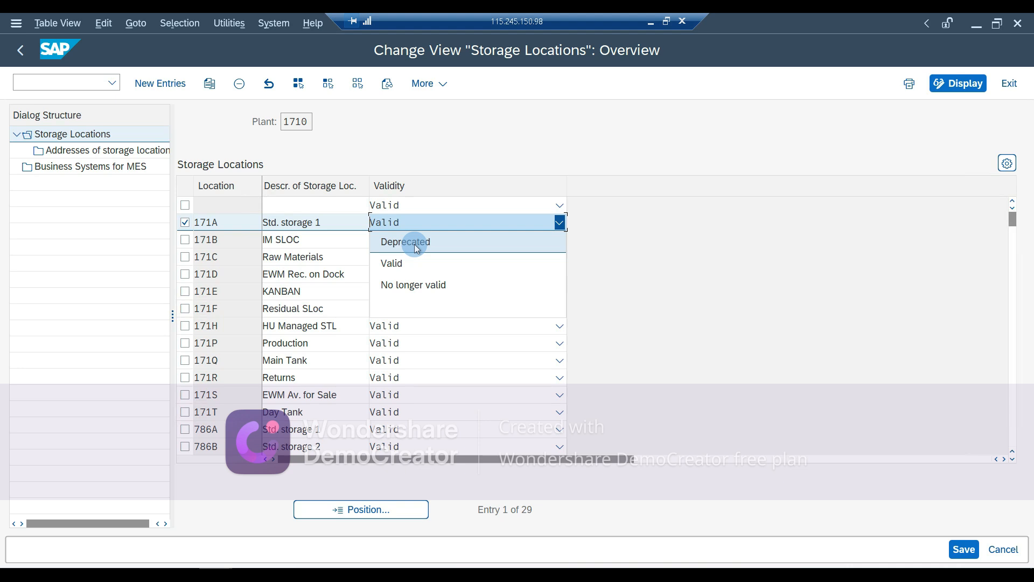
pyautogui.click(414, 244)
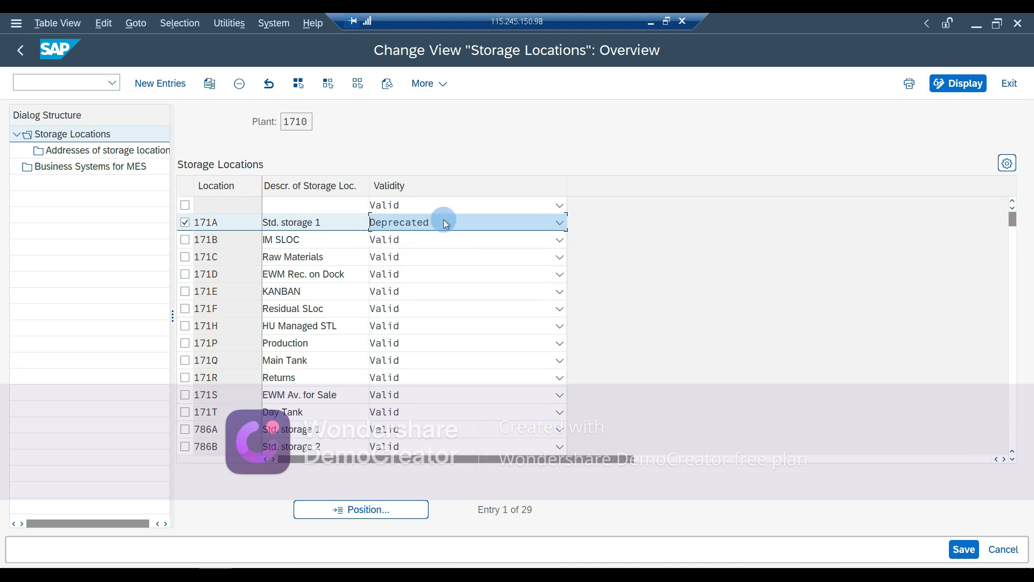
pyautogui.click(963, 549)
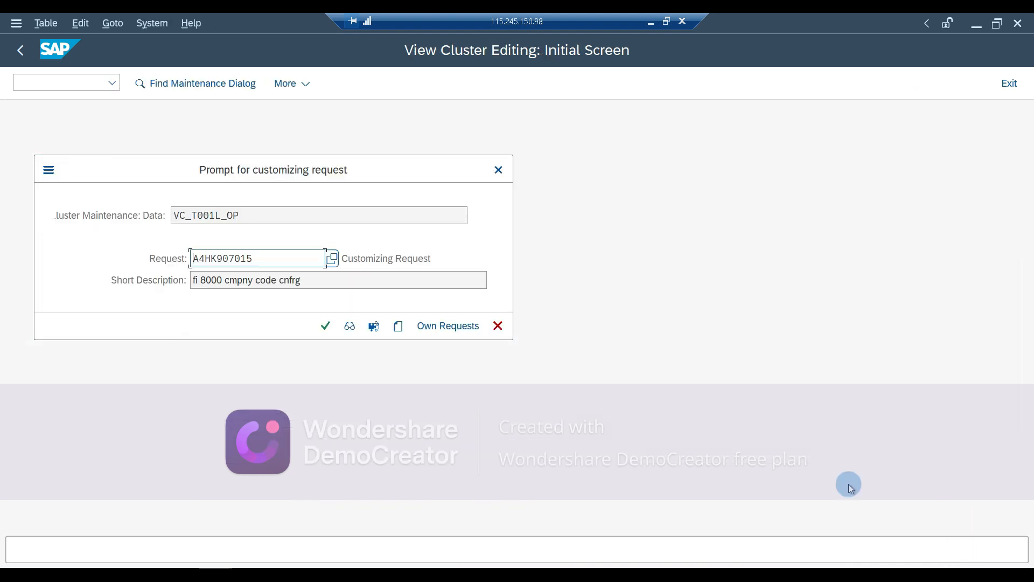
pyautogui.click(332, 328)
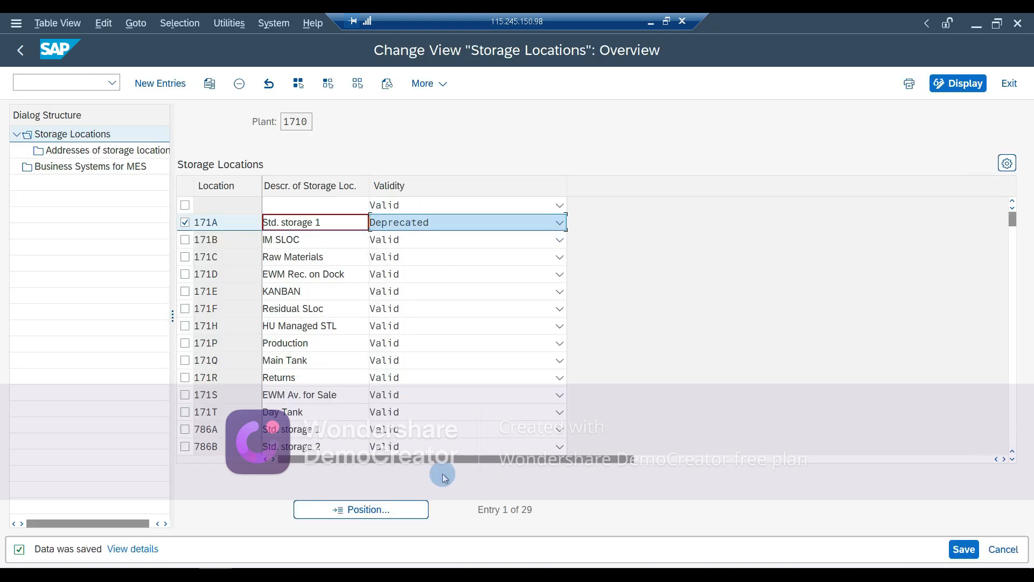
# - Switch to the Goods Receipt Purchase Order session and start transaction ME21N to create a purchase order
pyautogui.click(215, 575)
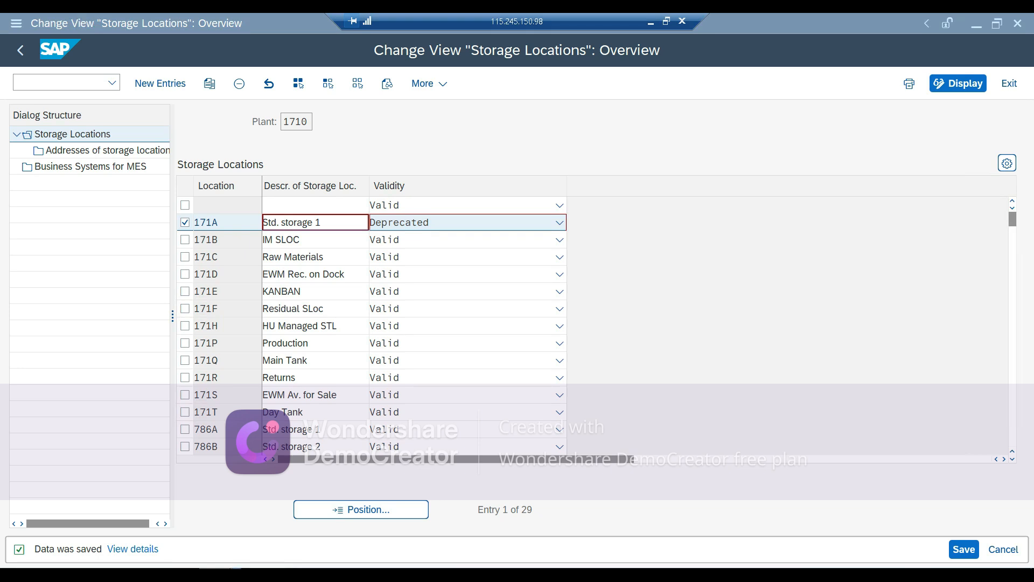
pyautogui.click(234, 525)
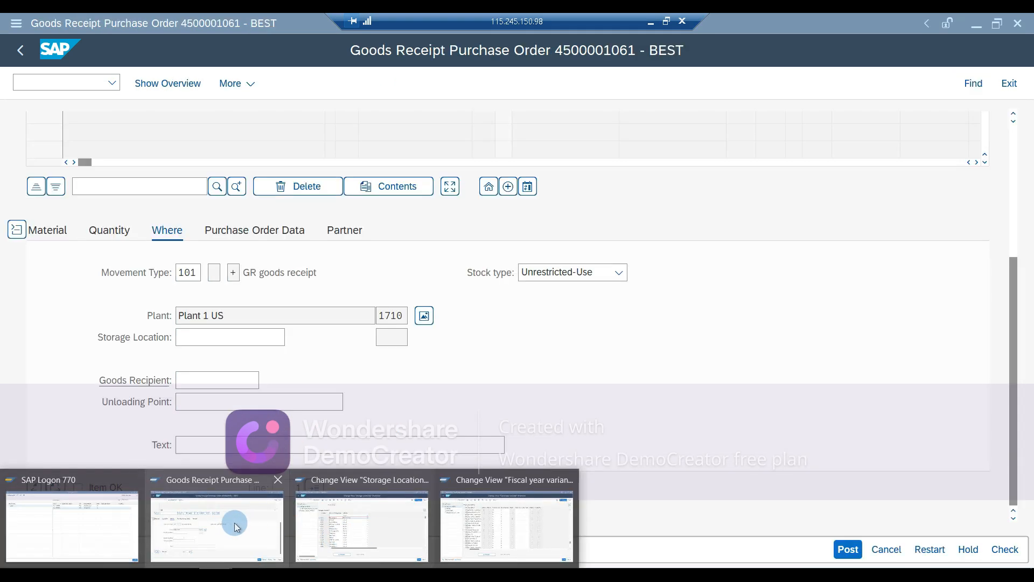
pyautogui.click(58, 80)
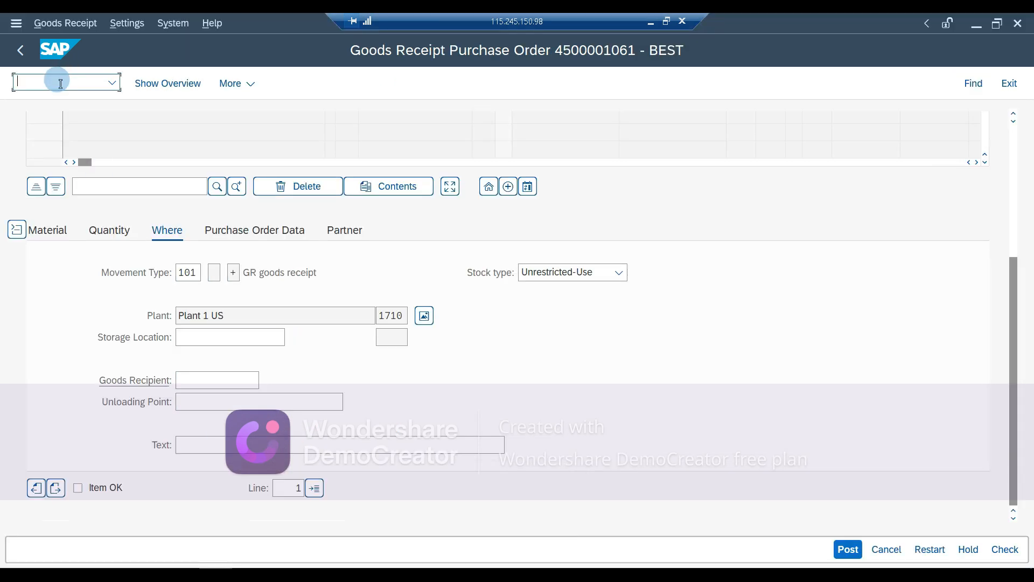
pyautogui.write('/nm')
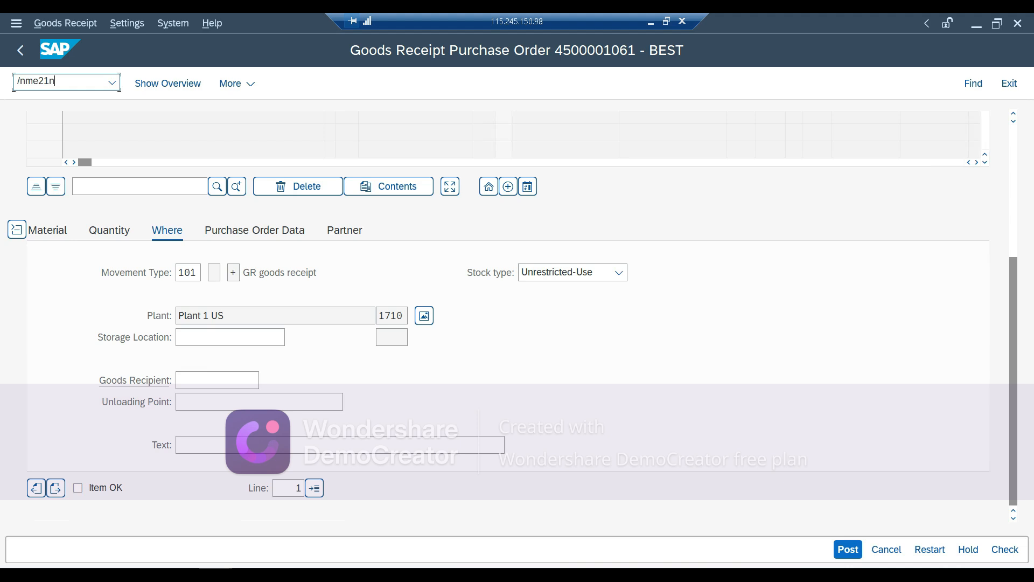
pyautogui.write('e21n')
pyautogui.press('Return')
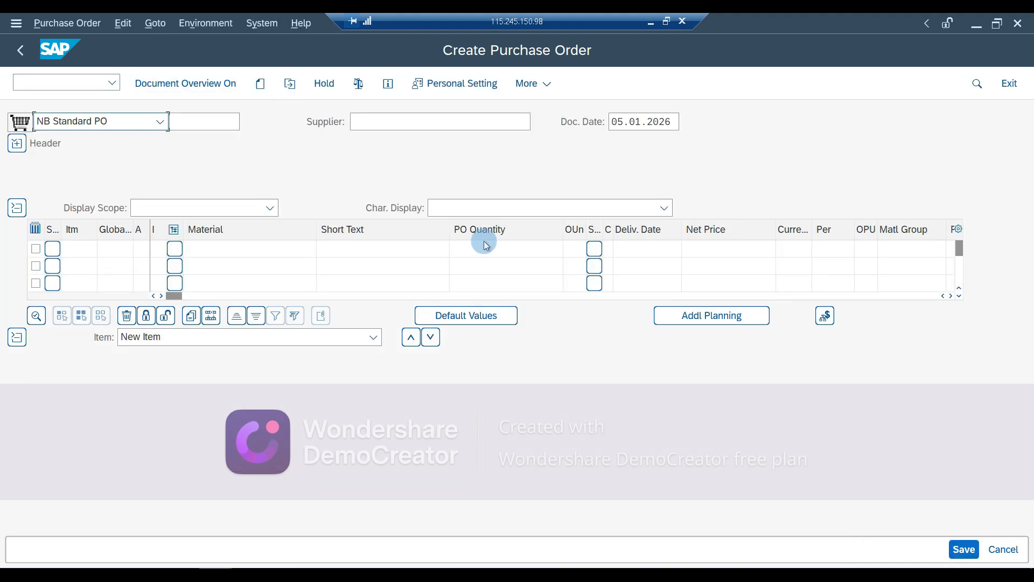
# - Set the purchase order's supplier to PATAN COMPANY, chosen from the previously entered suppliers
pyautogui.click(383, 119)
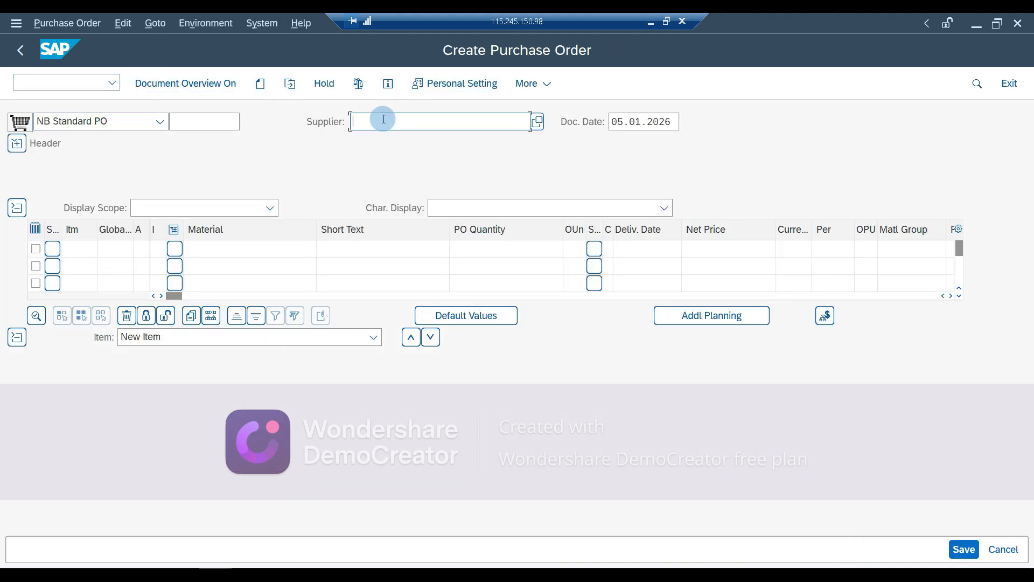
pyautogui.press('Down')
pyautogui.press('Return')
pyautogui.press('Return')
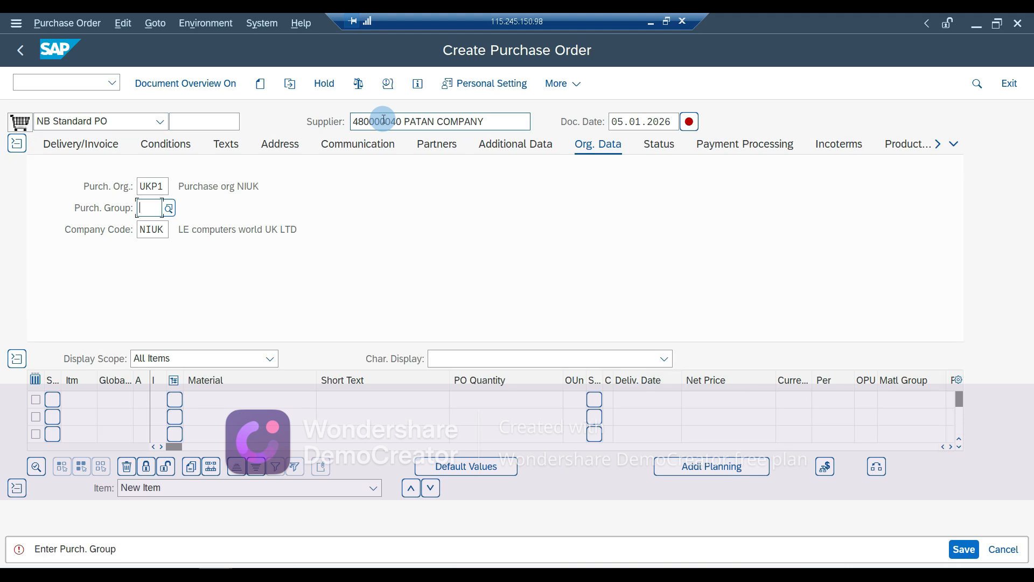
# - In the order's organizational data, set purchasing organization 1710, purchasing group 001 and company code 1710
pyautogui.doubleClick(153, 186)
pyautogui.write('1710')
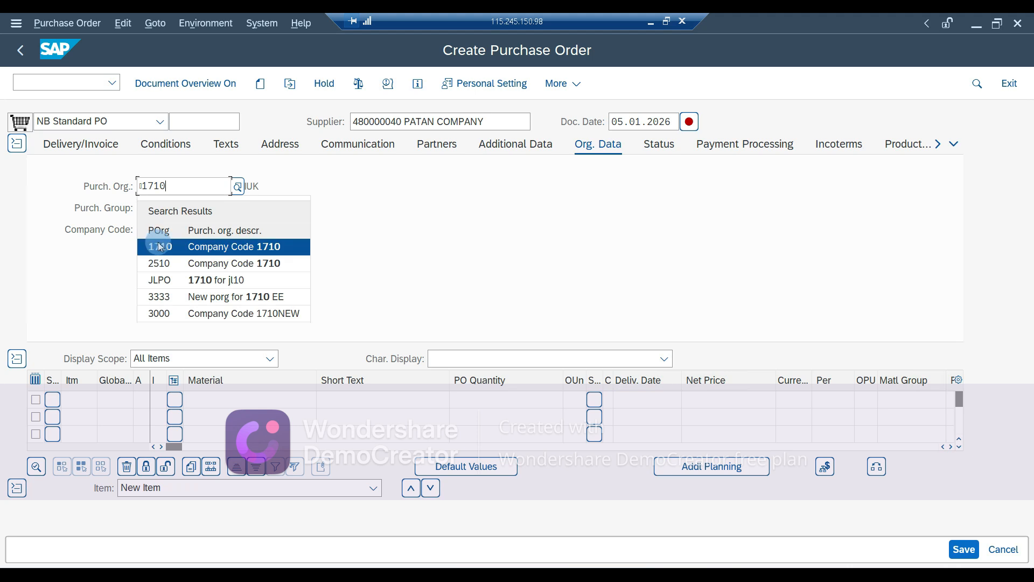
pyautogui.click(160, 247)
pyautogui.click(151, 209)
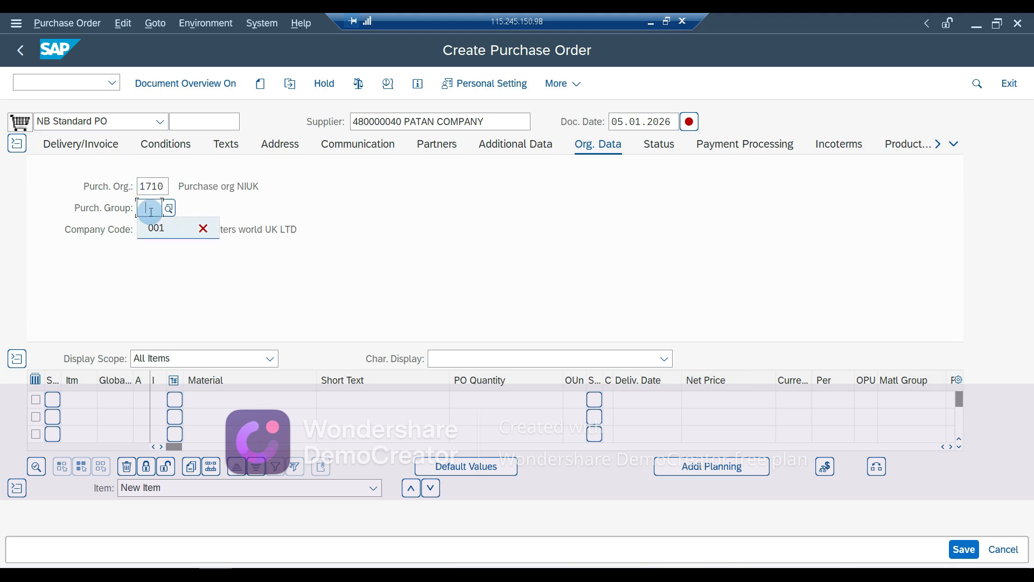
pyautogui.click(155, 228)
pyautogui.doubleClick(150, 229)
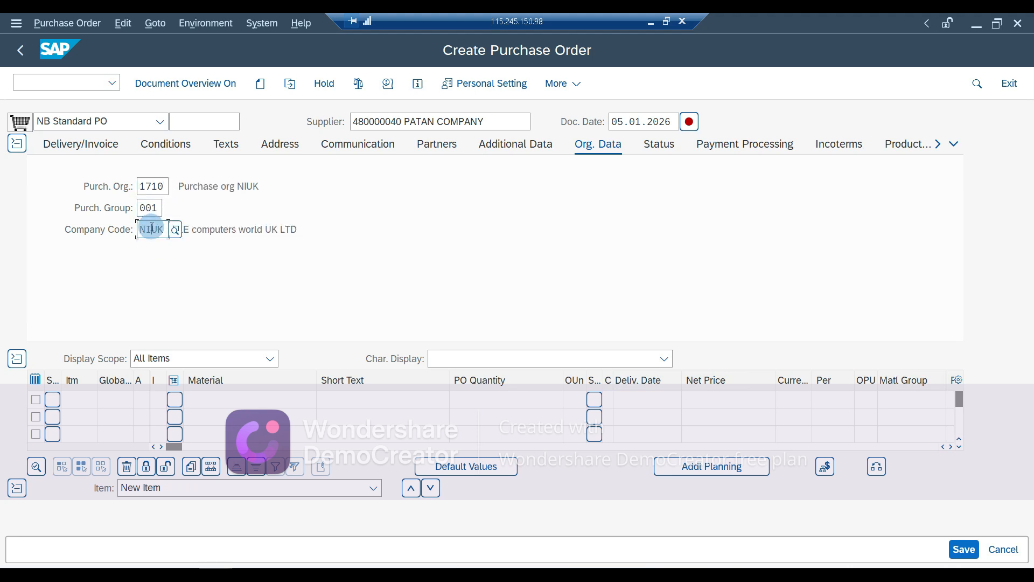
pyautogui.write('1710')
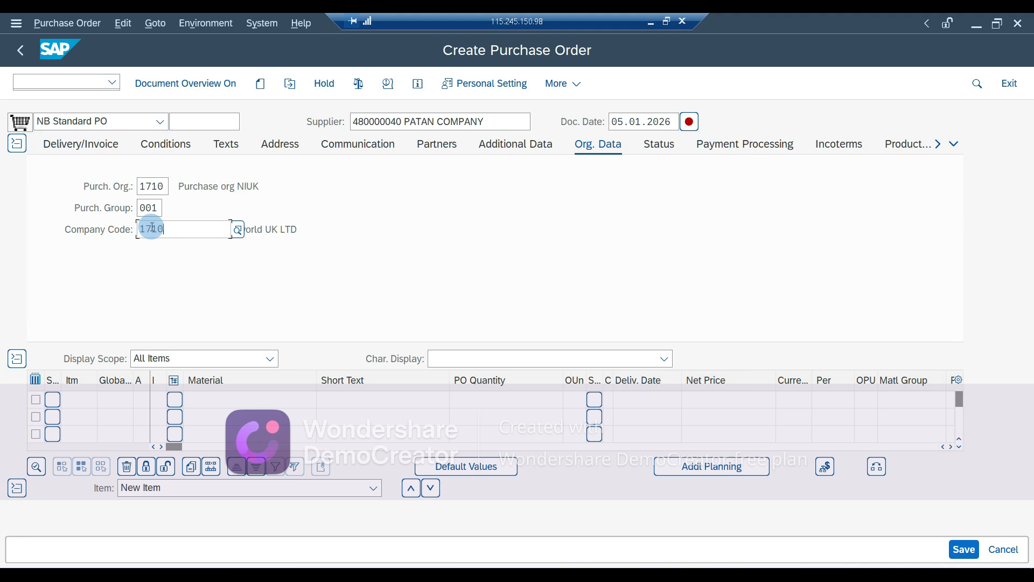
pyautogui.press('Return')
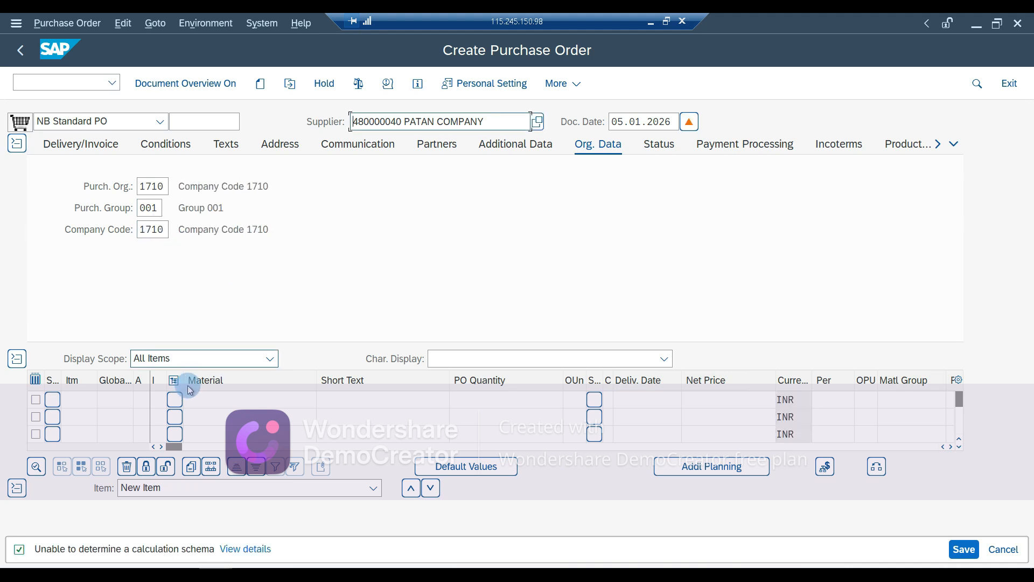
pyautogui.click(203, 398)
pyautogui.write('22000101145')
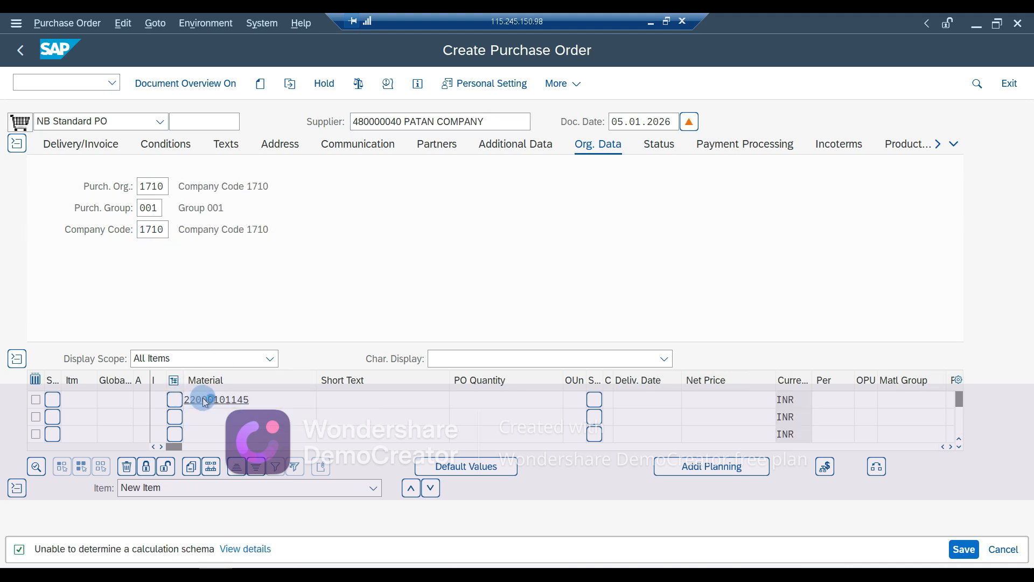
pyautogui.press('Return')
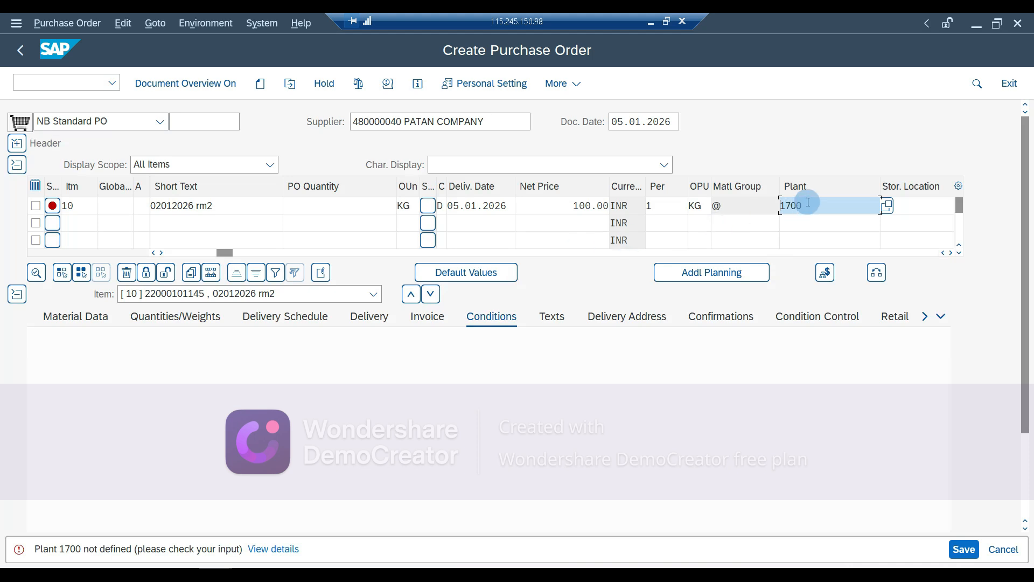
pyautogui.write('1')
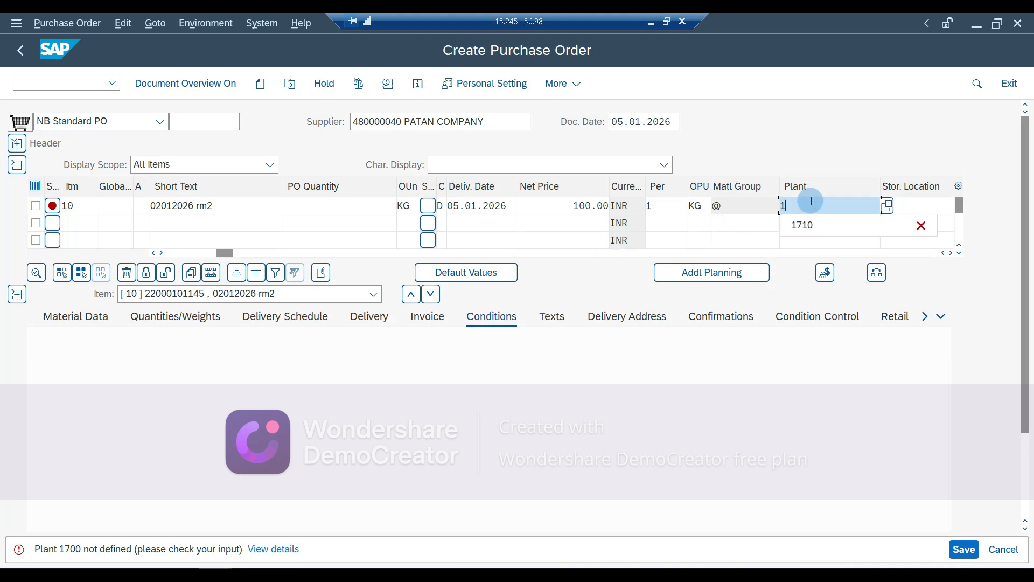
pyautogui.write('710')
pyautogui.press('Return')
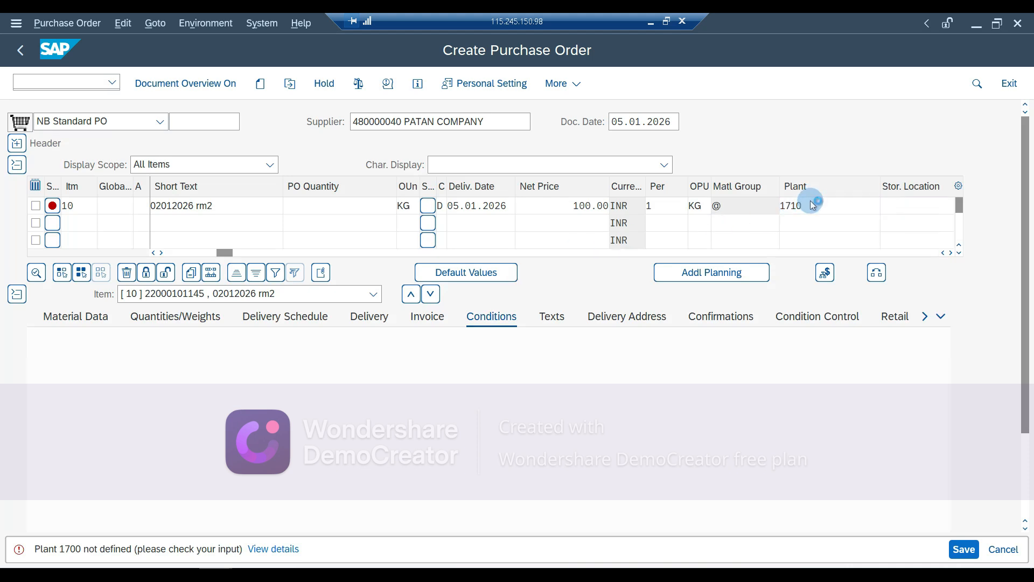
# - Set the item's PO quantity to 100 KG and save the purchase order despite the system messages
pyautogui.click(342, 206)
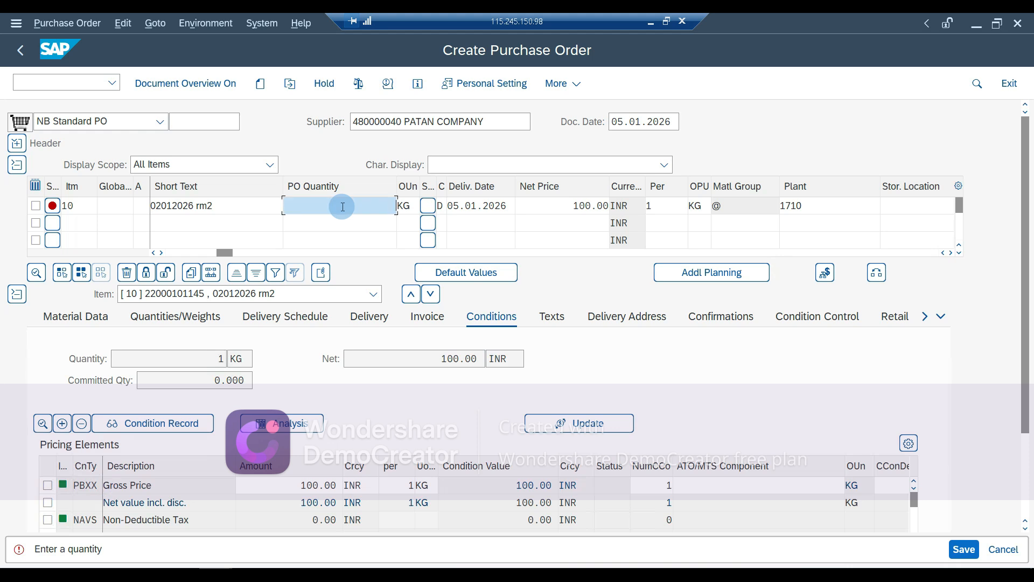
pyautogui.write('100')
pyautogui.press('Return')
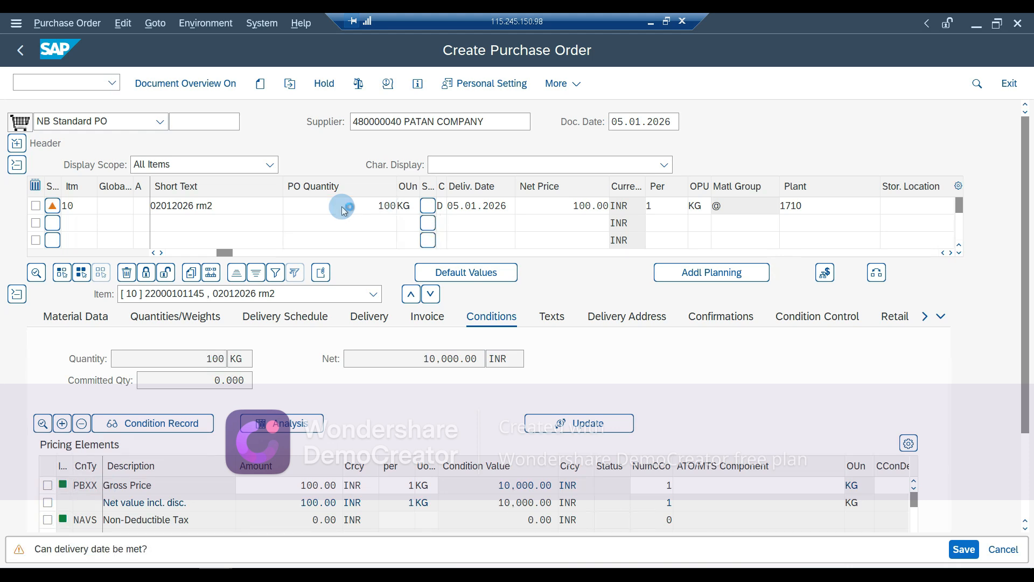
pyautogui.hotkey('ctrl', 's')
pyautogui.click(295, 361)
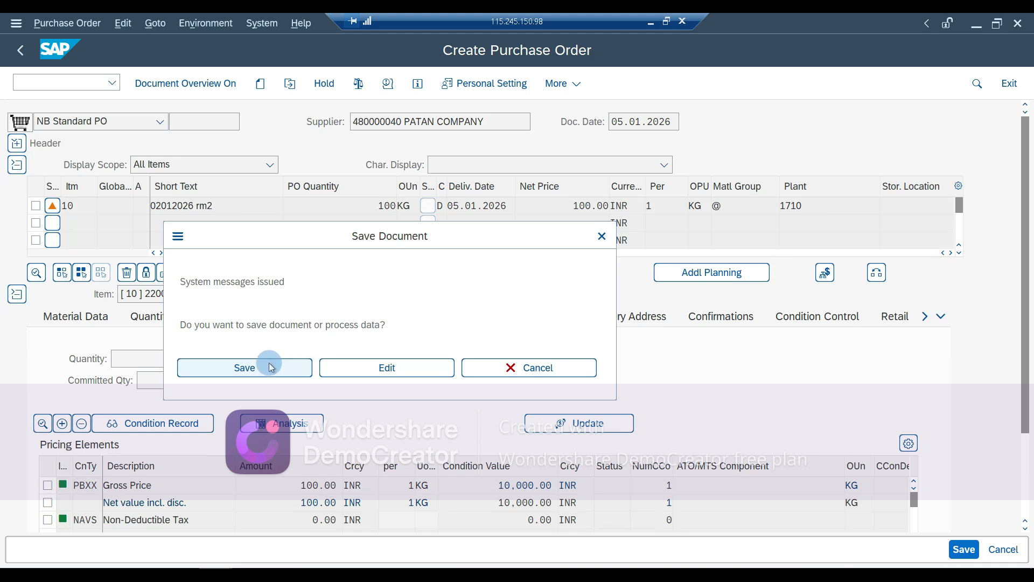
# - Copy the new purchase order's number, display that order, and switch back to the Storage Locations session
pyautogui.click(290, 86)
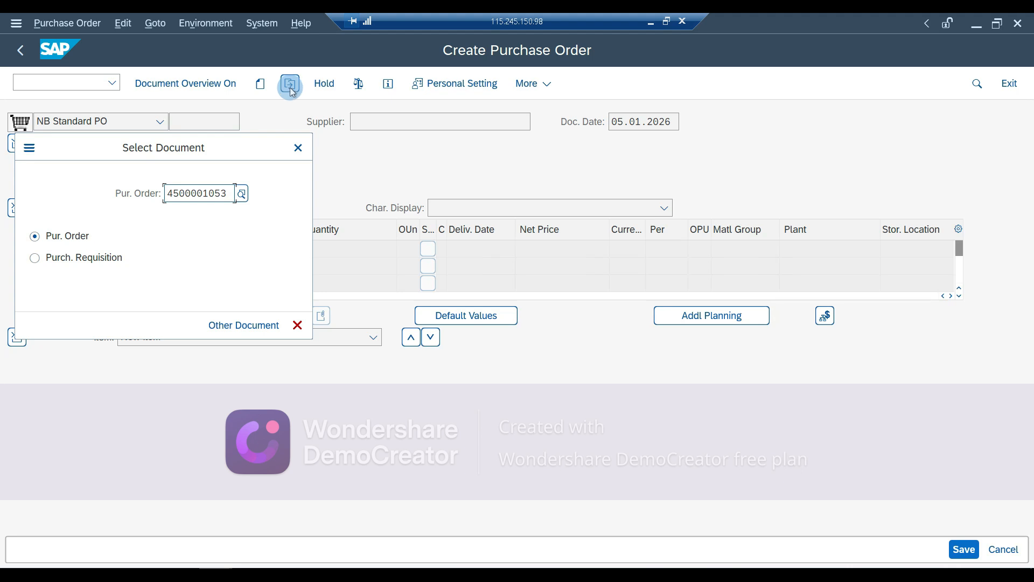
pyautogui.doubleClick(222, 192)
pyautogui.hotkey('ctrl', 'c')
pyautogui.press('BackSpace')
pyautogui.hotkey('ctrl', 'v')
pyautogui.press('Return')
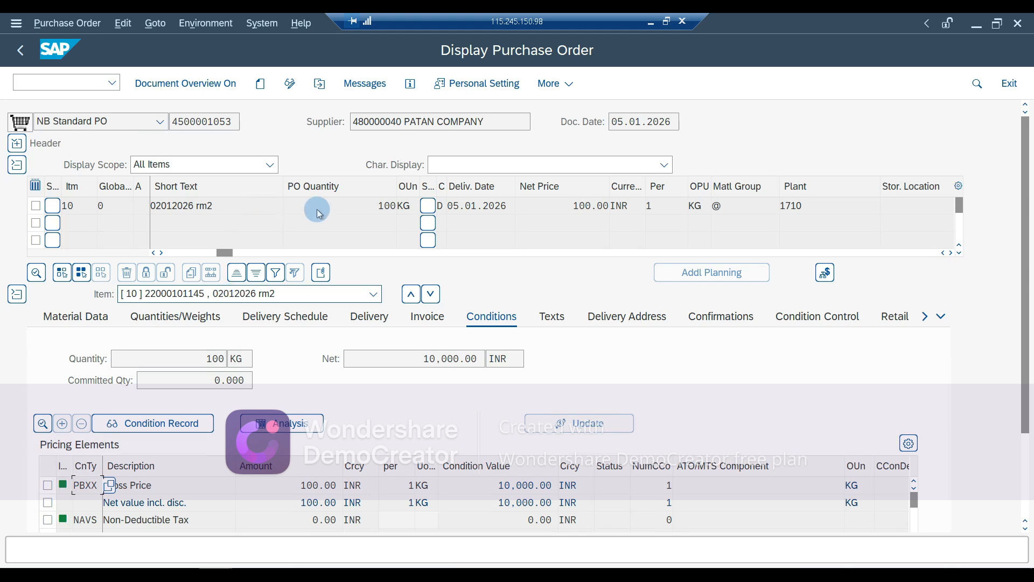
pyautogui.hotkey('alt', 'Tab')
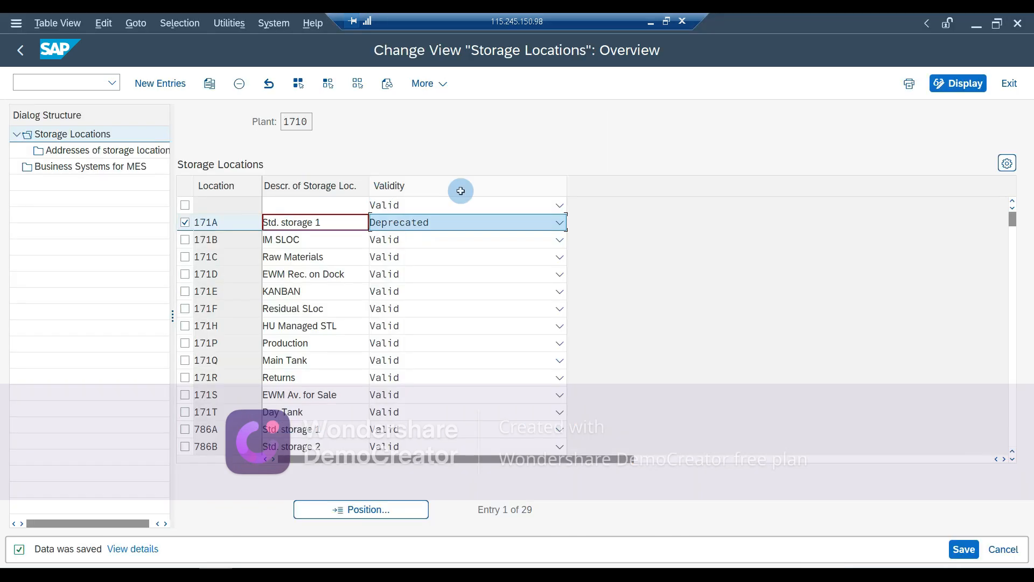
# - From the purchase order session, start transaction MIGO and load the copied purchase order number for goods receipt
pyautogui.hotkey('alt', 'Tab')
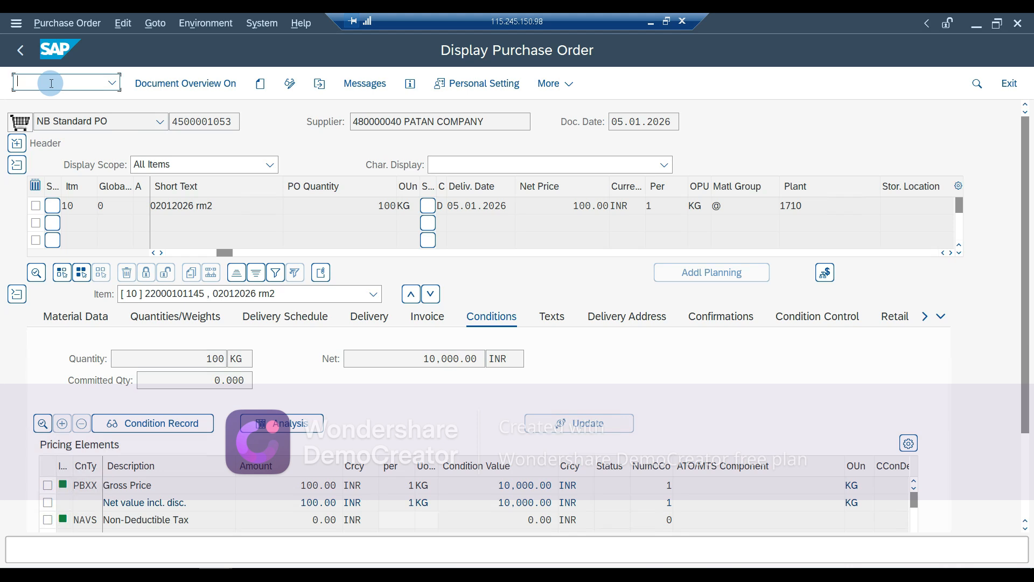
pyautogui.write('/nmigo')
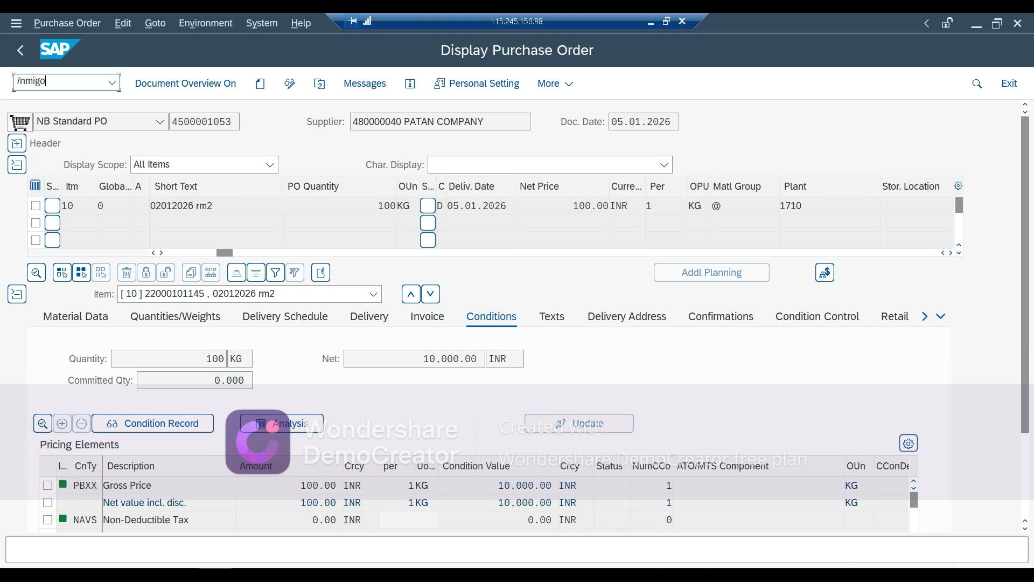
pyautogui.press('Return')
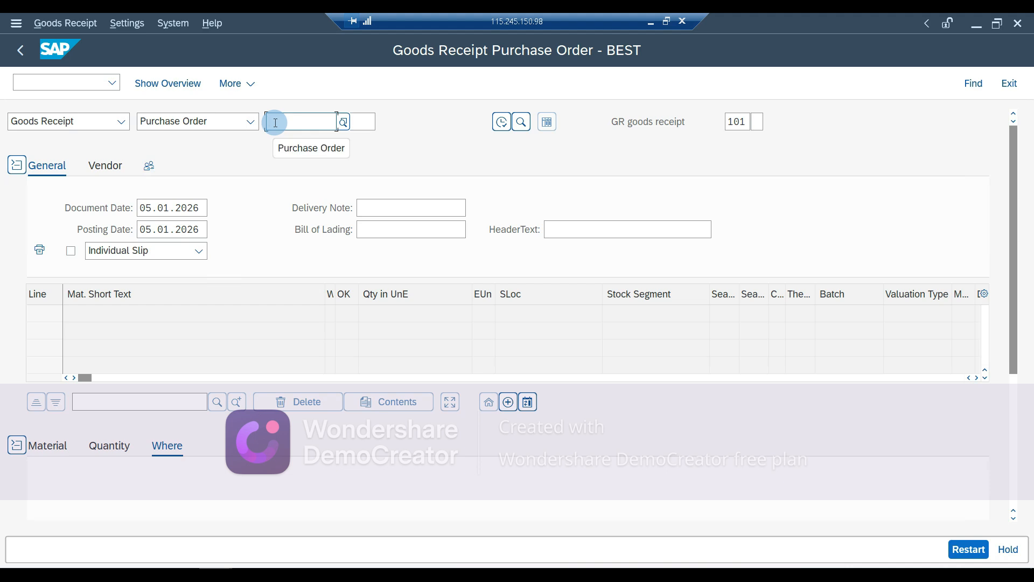
pyautogui.hotkey('ctrl', 'v')
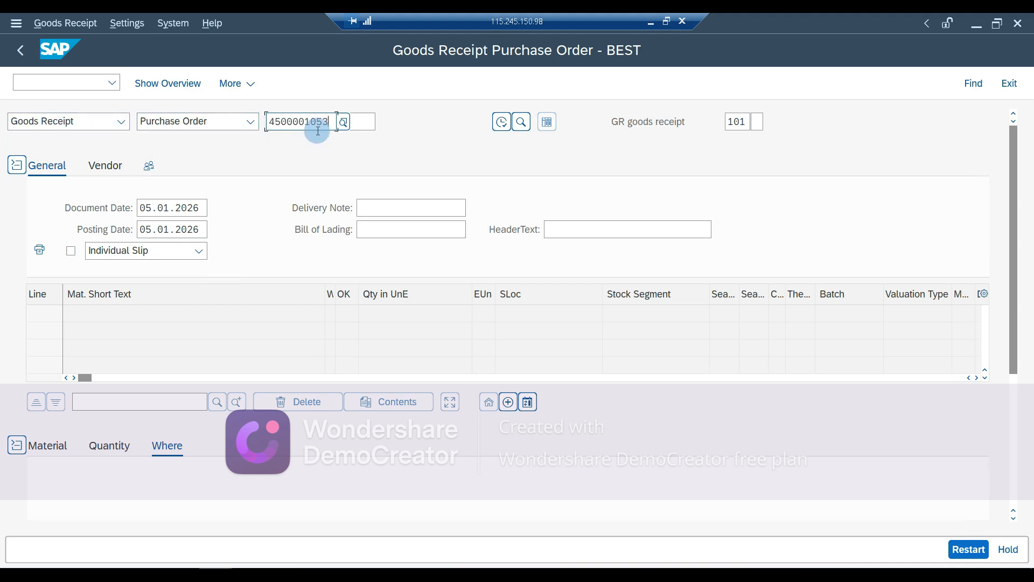
pyautogui.press('Return')
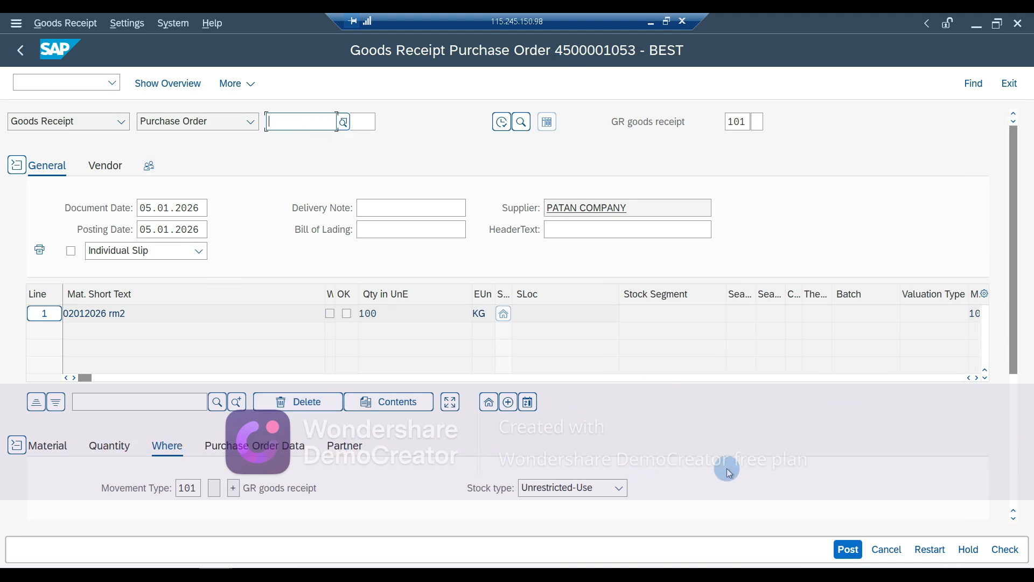
# - Set the receipt item's storage location to 171A from the value list, comparing it with the entry in the Storage Locations session
pyautogui.click(1015, 443)
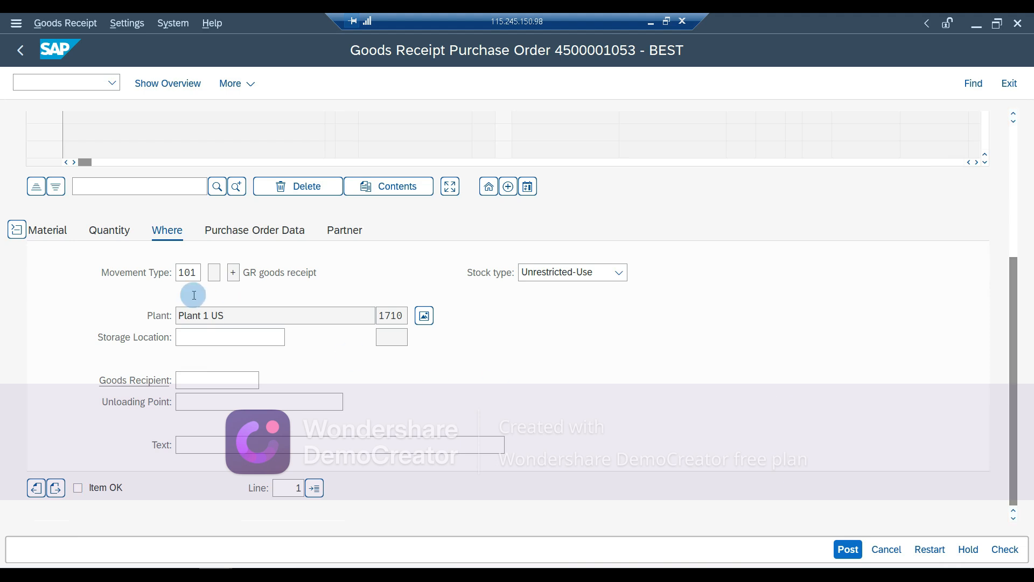
pyautogui.click(189, 338)
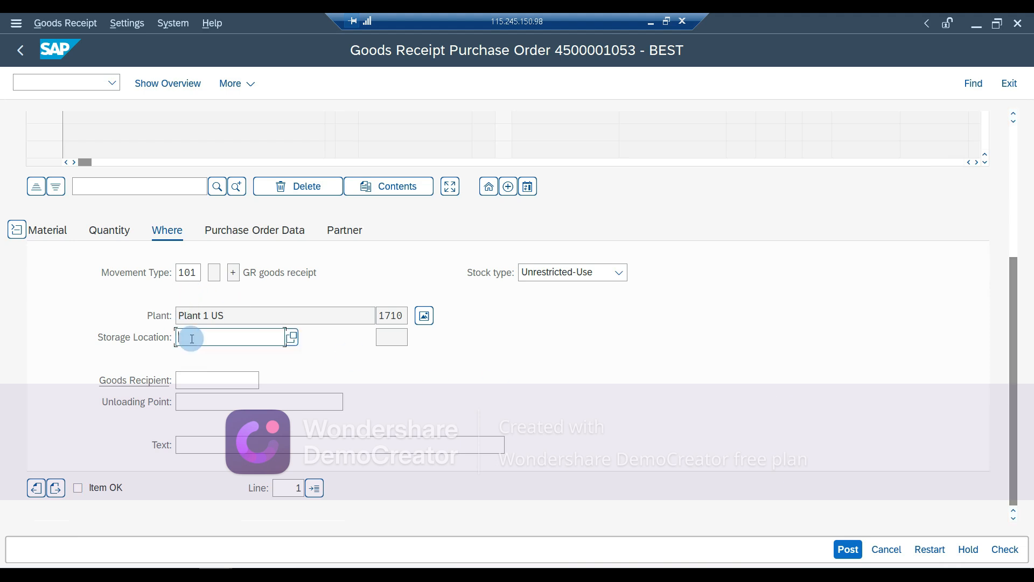
pyautogui.click(289, 340)
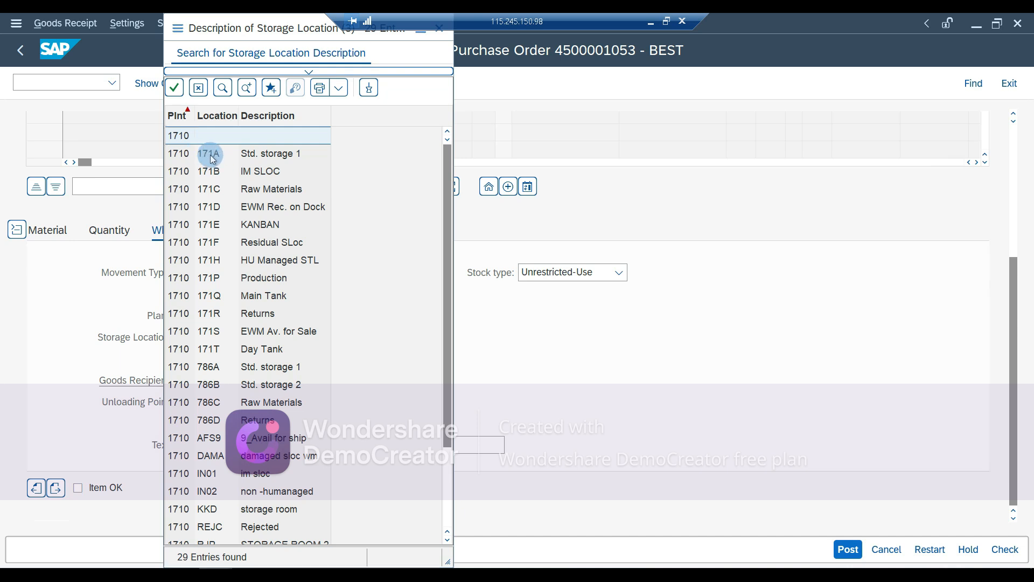
pyautogui.hotkey('alt', 'Tab')
pyautogui.hotkey('alt', 'Tab')
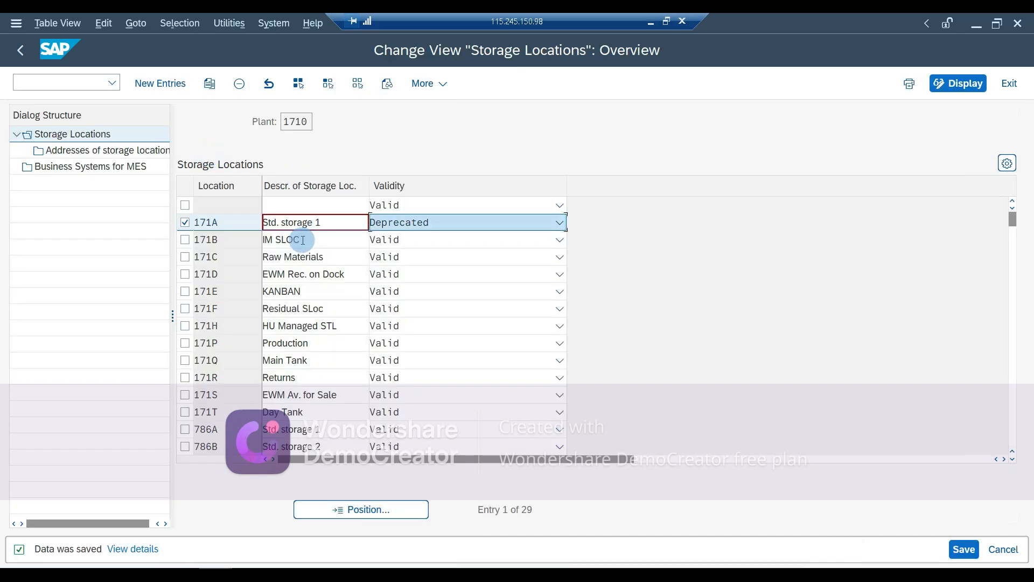
pyautogui.hotkey('alt', 'Tab')
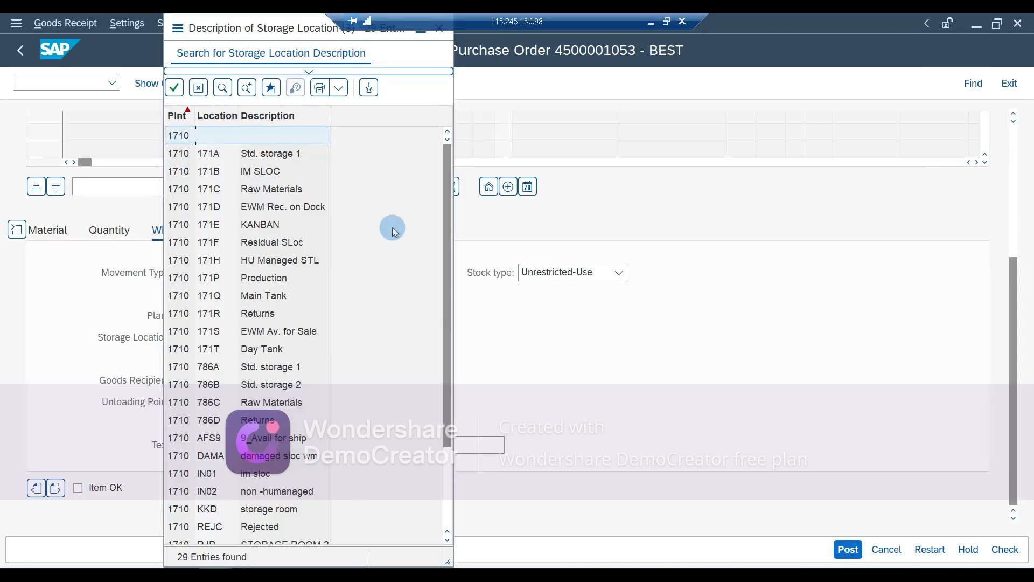
pyautogui.doubleClick(217, 156)
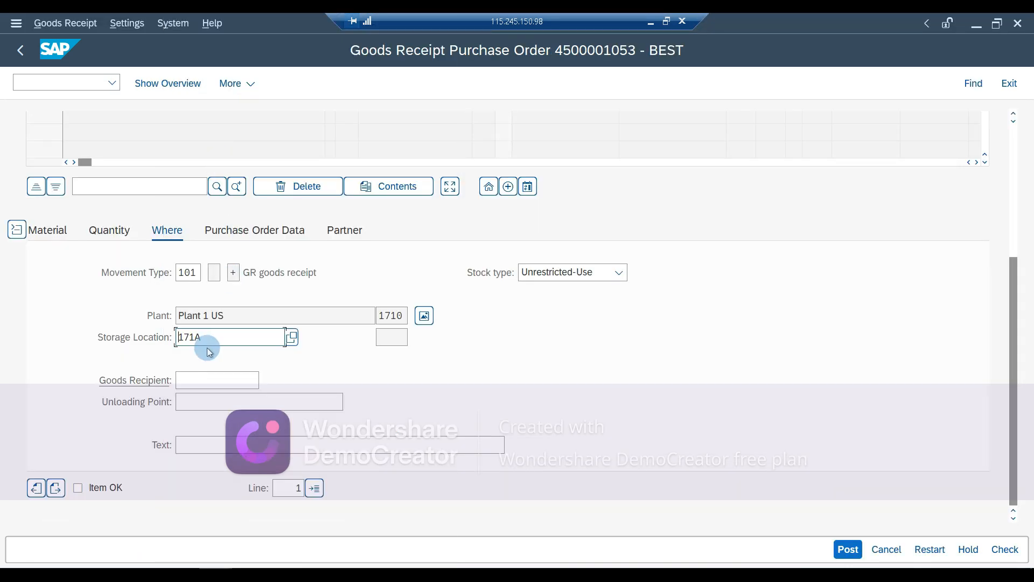
# - Mark the receipt item as OK, check the goods receipt, and read the long text of the logged message
pyautogui.click(107, 500)
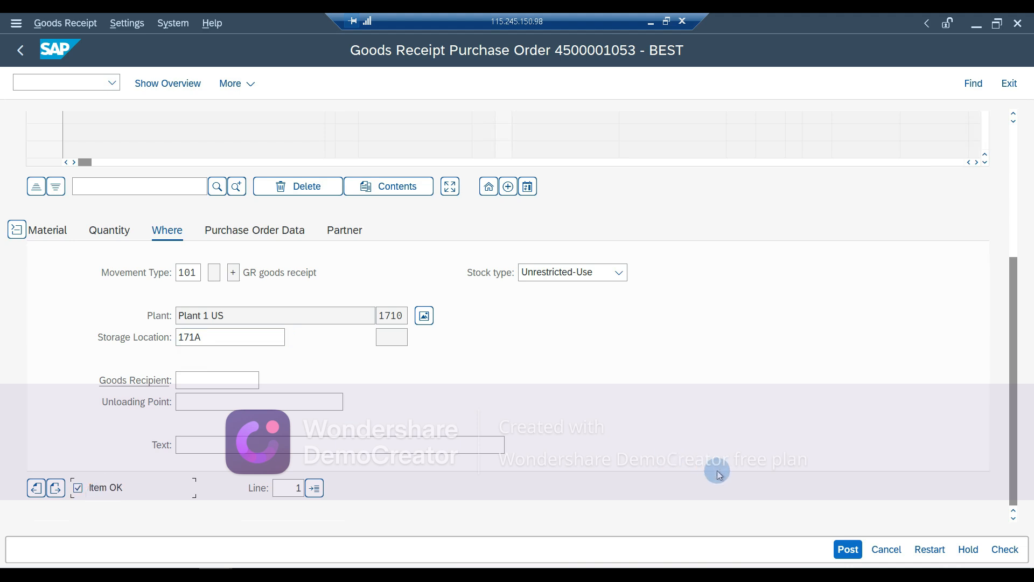
pyautogui.click(1001, 555)
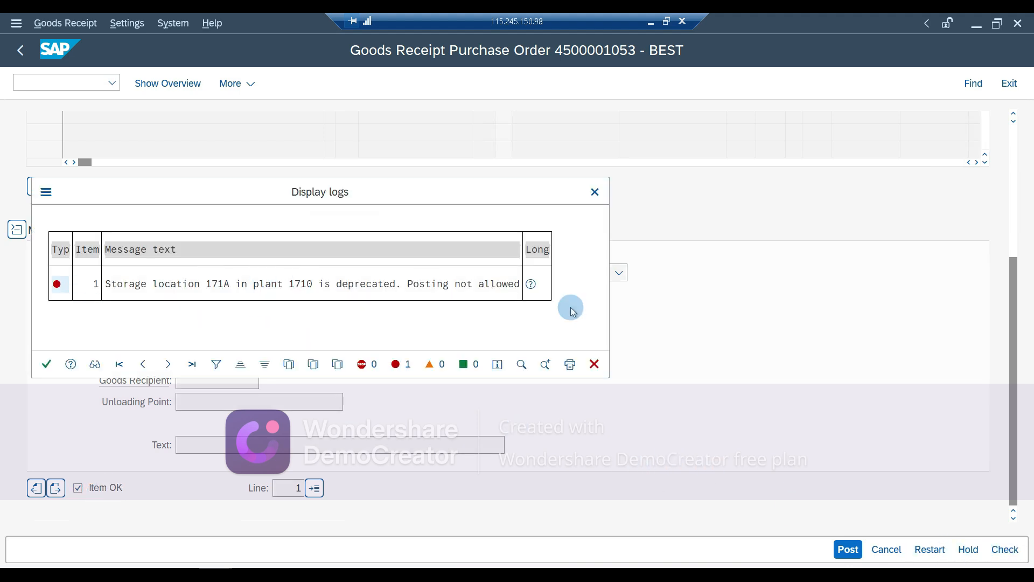
pyautogui.click(531, 284)
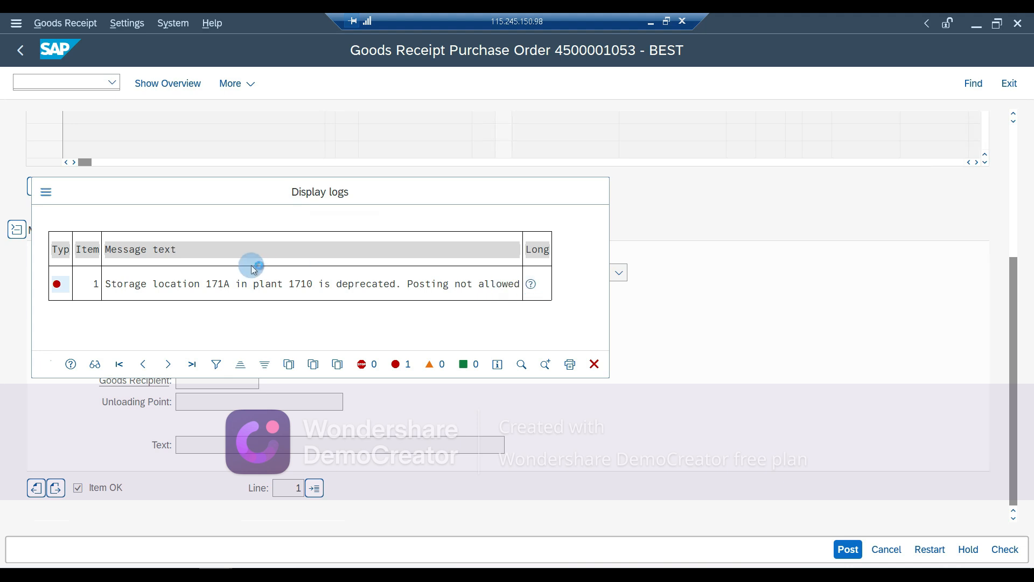
pyautogui.moveTo(189, 127); pyautogui.dragTo(348, 137)
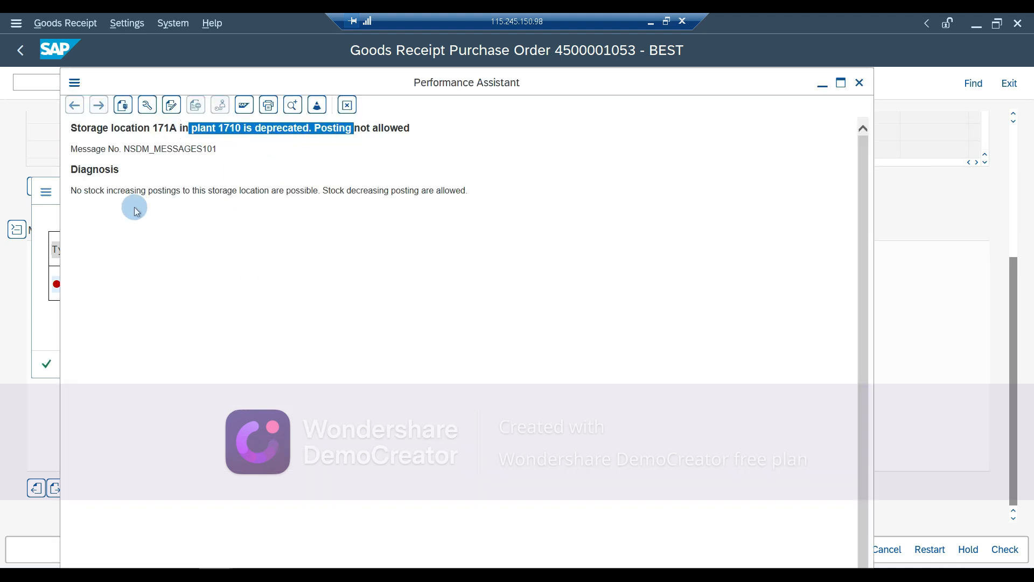
pyautogui.click(107, 208)
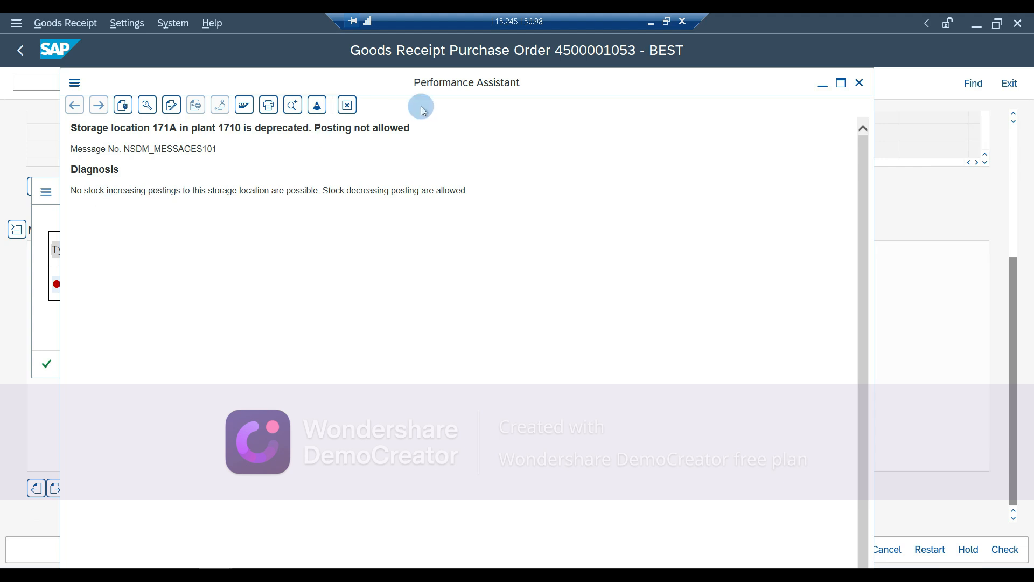
# - Switch to the Storage Locations session and review the validity setting of location 171A
pyautogui.hotkey('alt', 'Tab')
pyautogui.press('Tab')
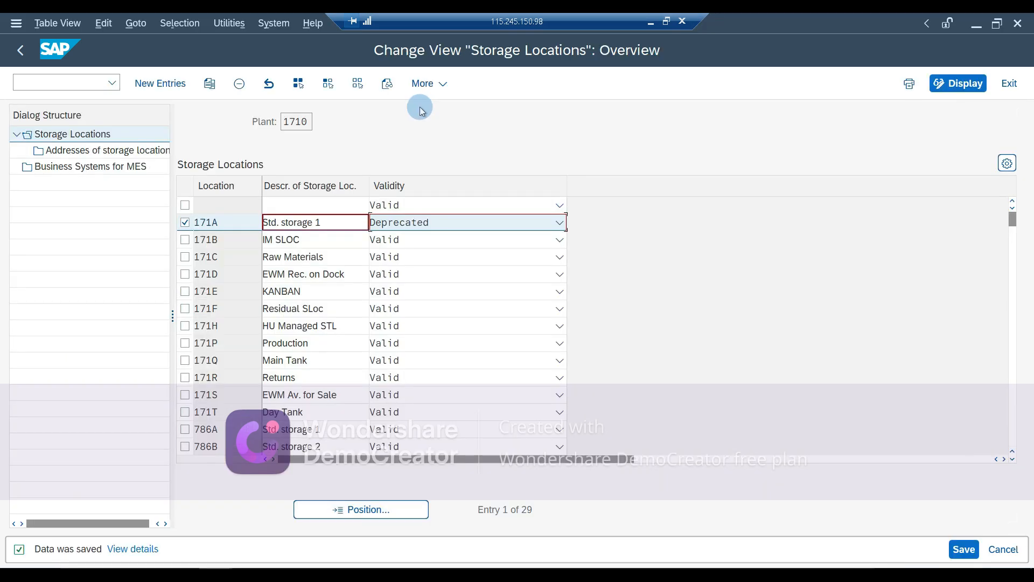
pyautogui.hotkey('alt', 'Tab')
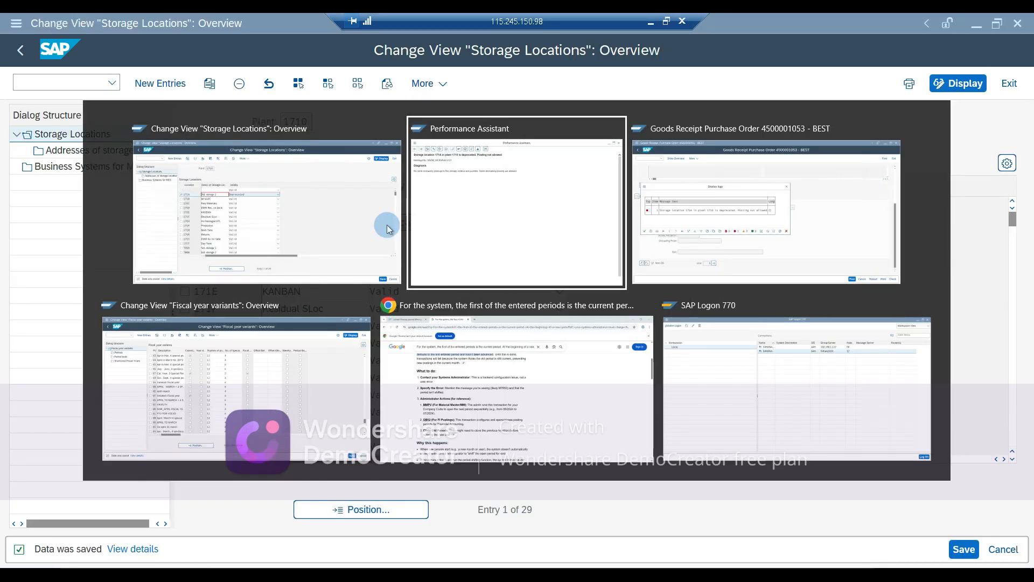
pyautogui.click(388, 229)
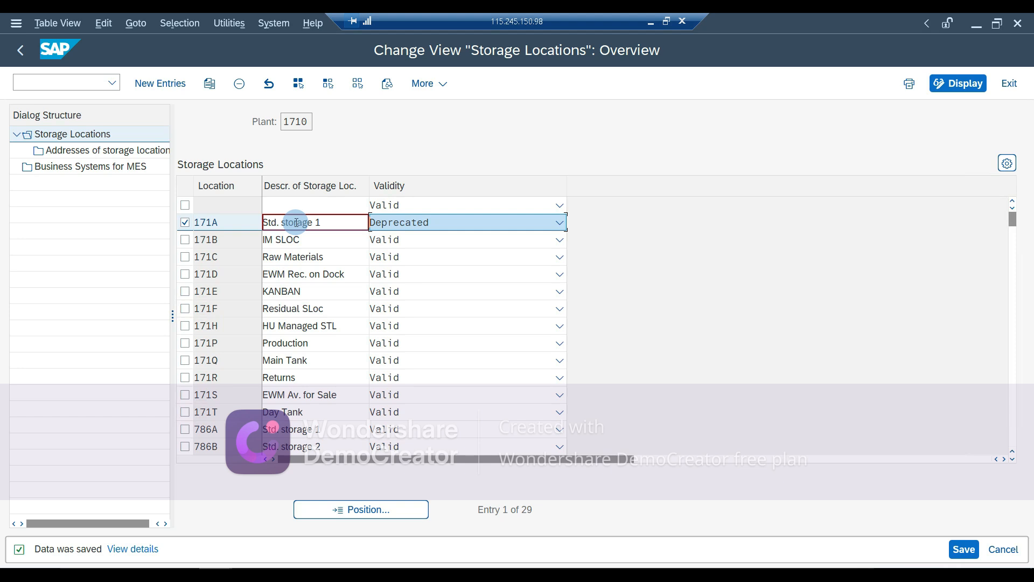
# - Return to the goods receipt session, closing the message's long text and the check log
pyautogui.hotkey('alt', 'Tab')
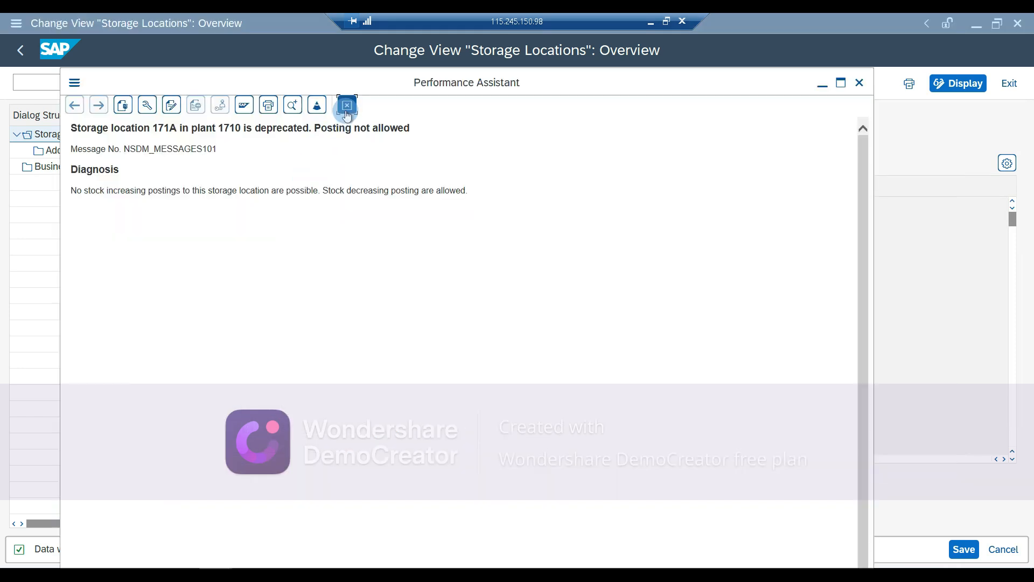
pyautogui.click(347, 106)
pyautogui.hotkey('alt', 'Tab')
pyautogui.hotkey('alt', 'Tab')
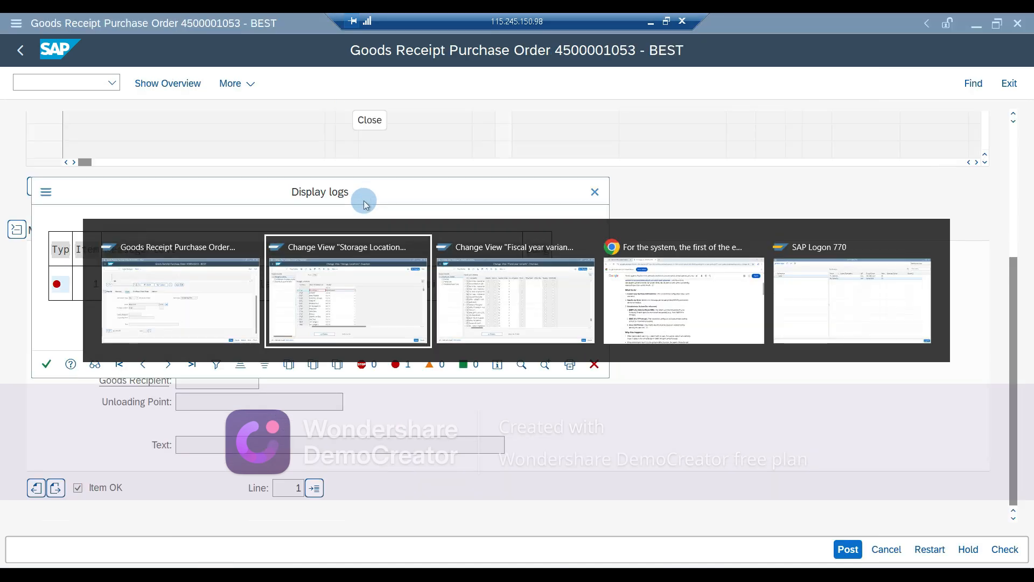
pyautogui.hotkey('alt', 'shift', 'Tab')
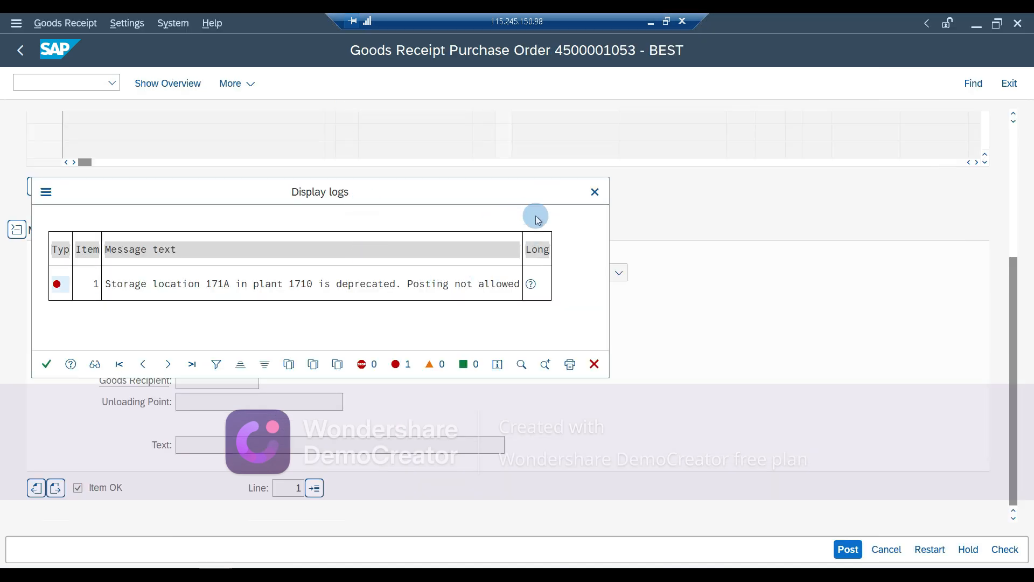
pyautogui.click(595, 192)
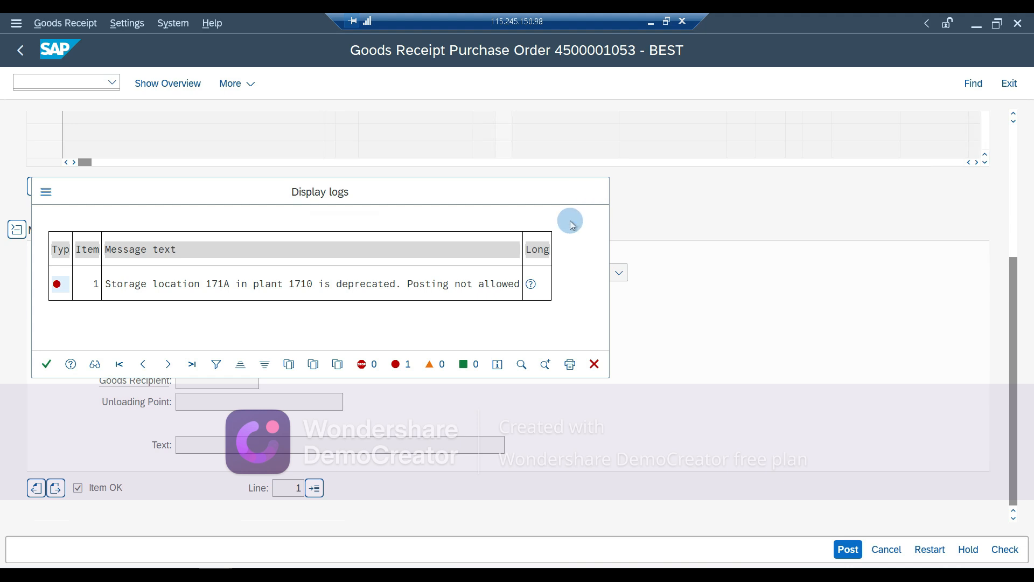
# - Pick storage location 171A again for the item, try to post the goods receipt, and dismiss the log
pyautogui.click(262, 337)
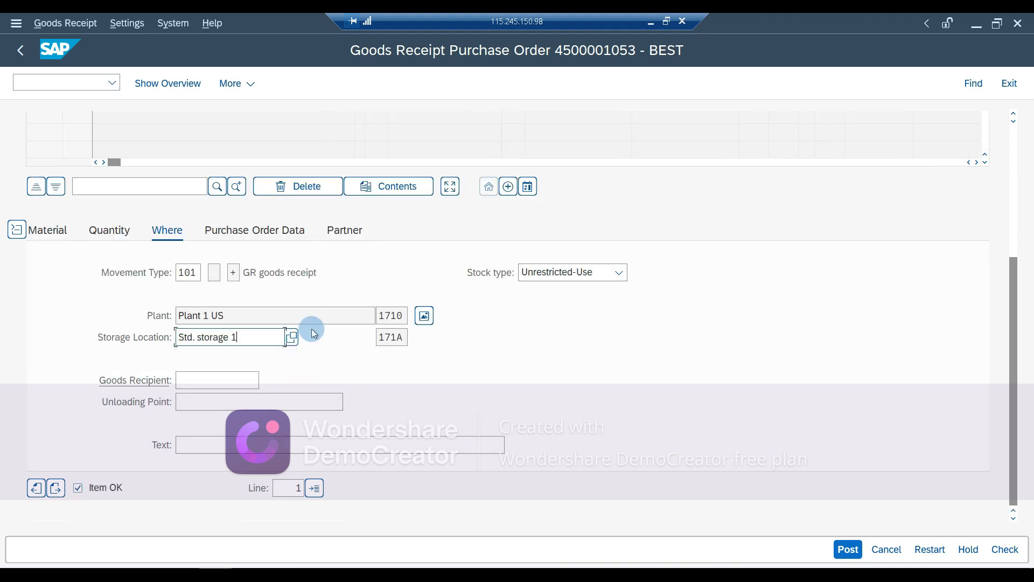
pyautogui.click(294, 337)
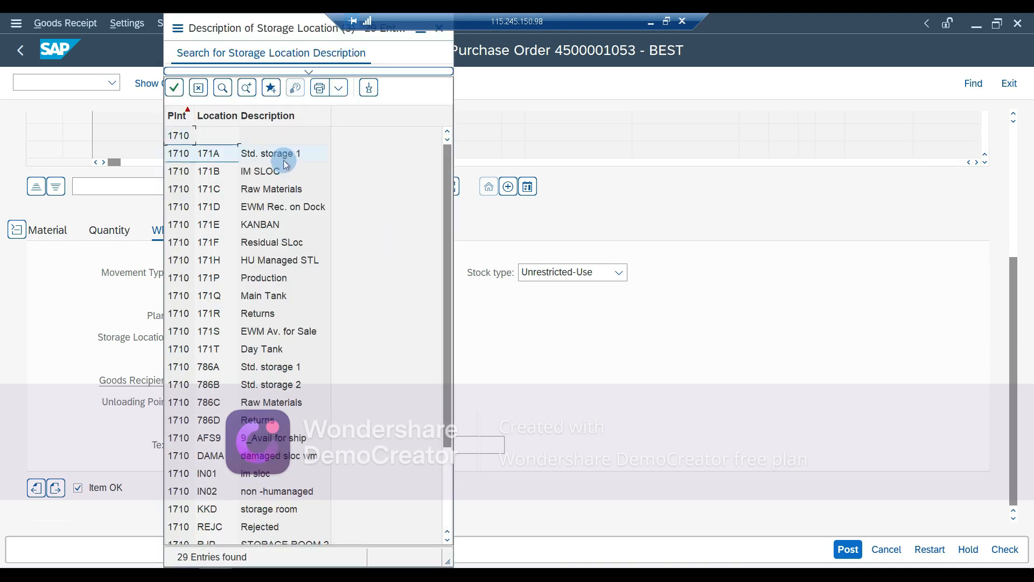
pyautogui.doubleClick(289, 155)
pyautogui.click(847, 549)
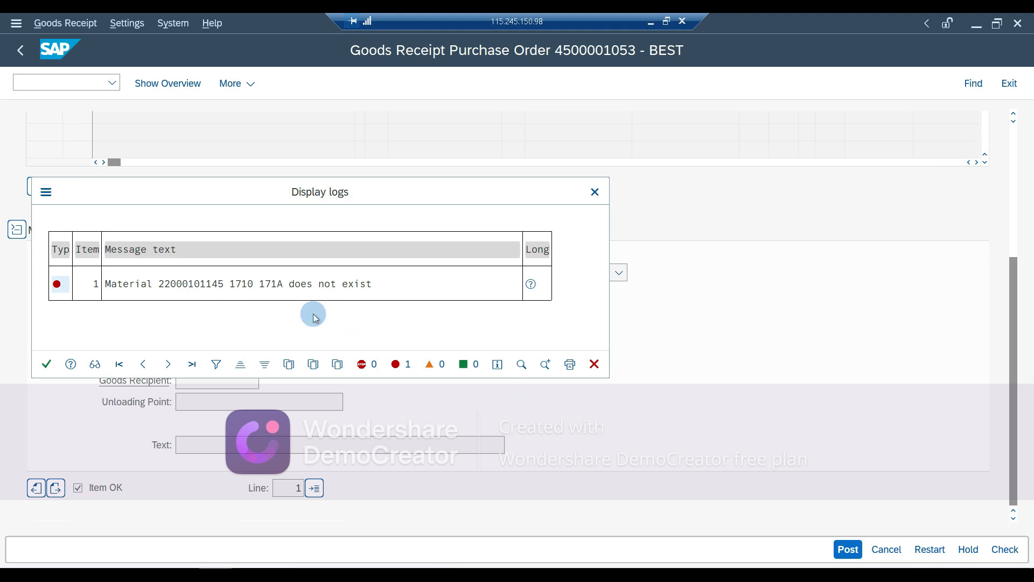
pyautogui.click(53, 365)
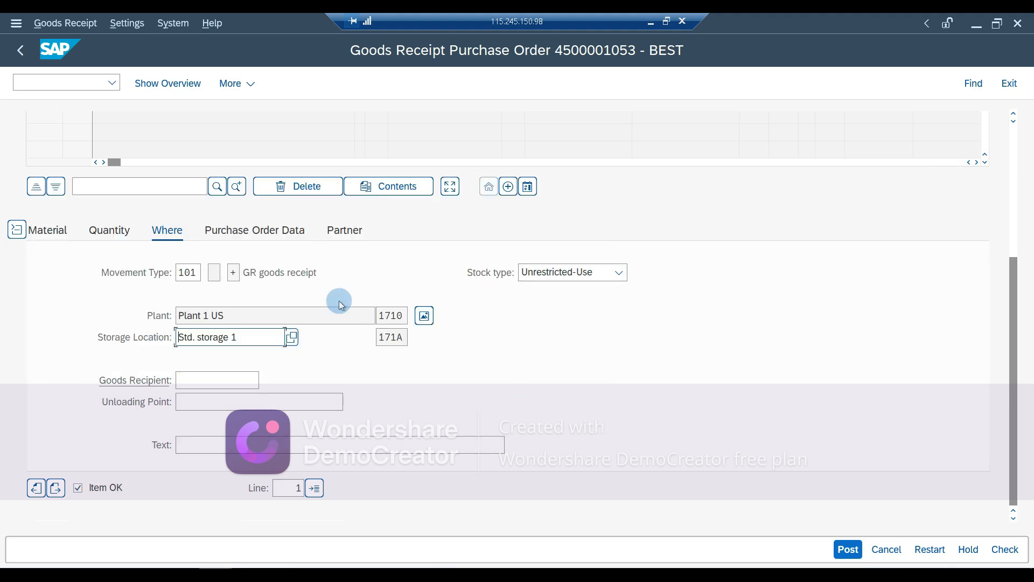
# - Reselect storage location 171A from the value list, run the goods receipt check again, and close the log
pyautogui.moveTo(266, 339); pyautogui.dragTo(139, 335)
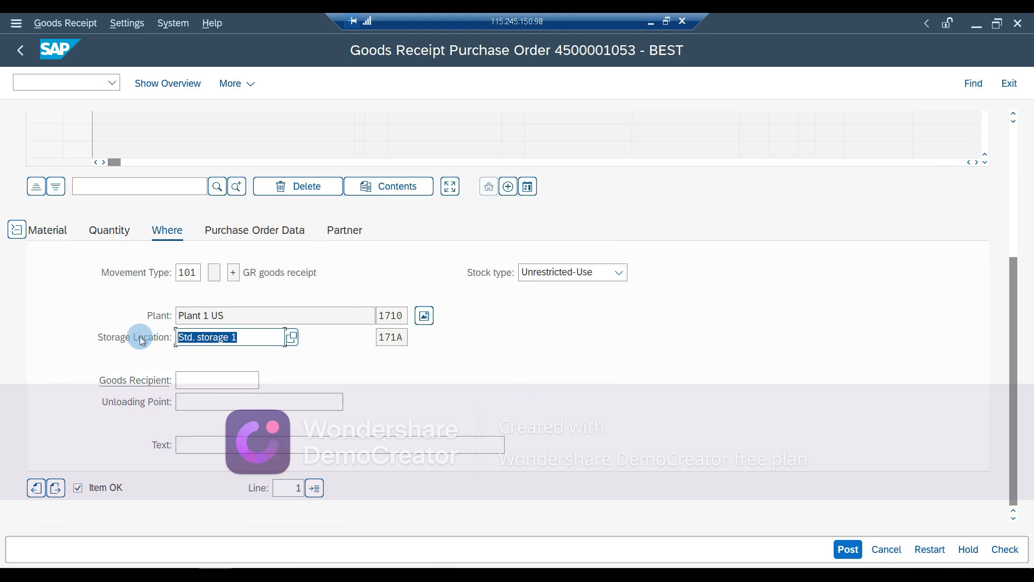
pyautogui.click(289, 341)
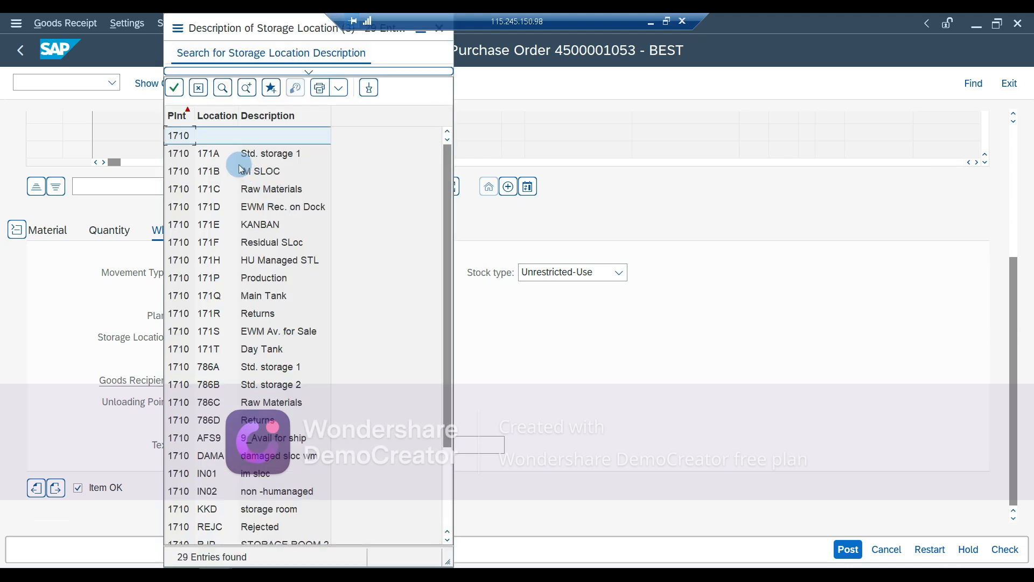
pyautogui.doubleClick(235, 153)
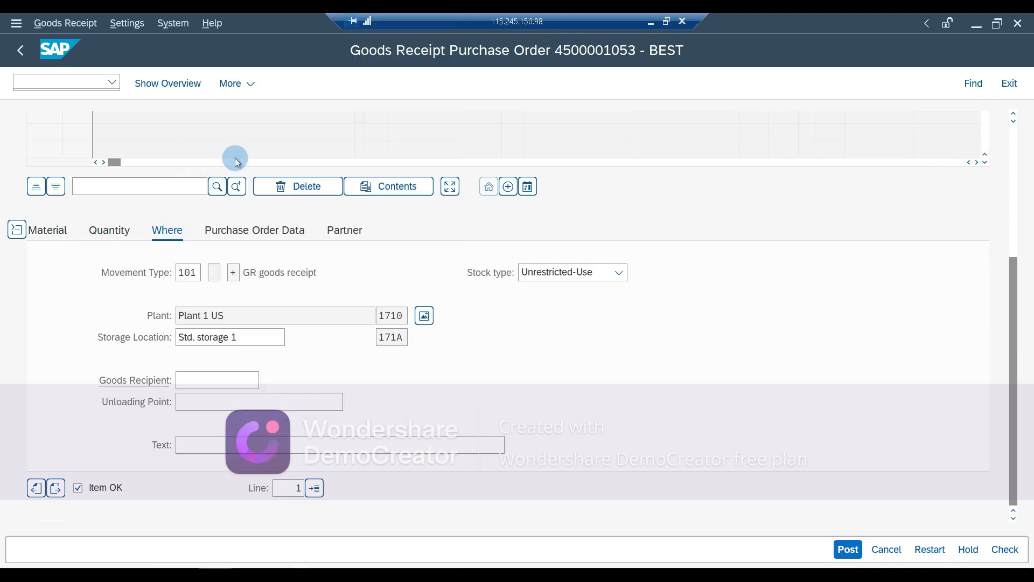
pyautogui.click(1003, 549)
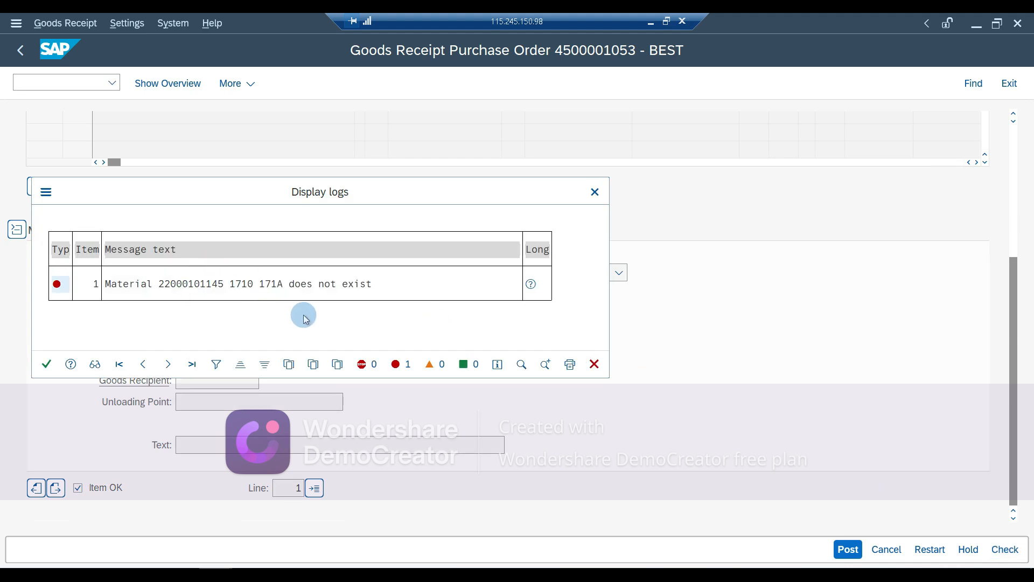
pyautogui.click(591, 203)
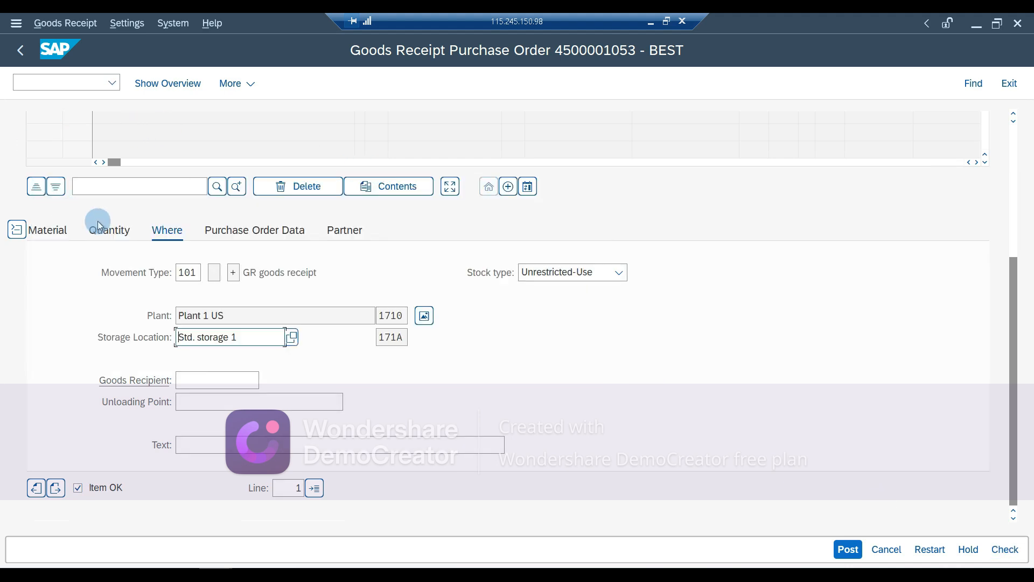
# - Restart transaction MIGO to get an empty goods receipt for a purchase order
pyautogui.click(59, 82)
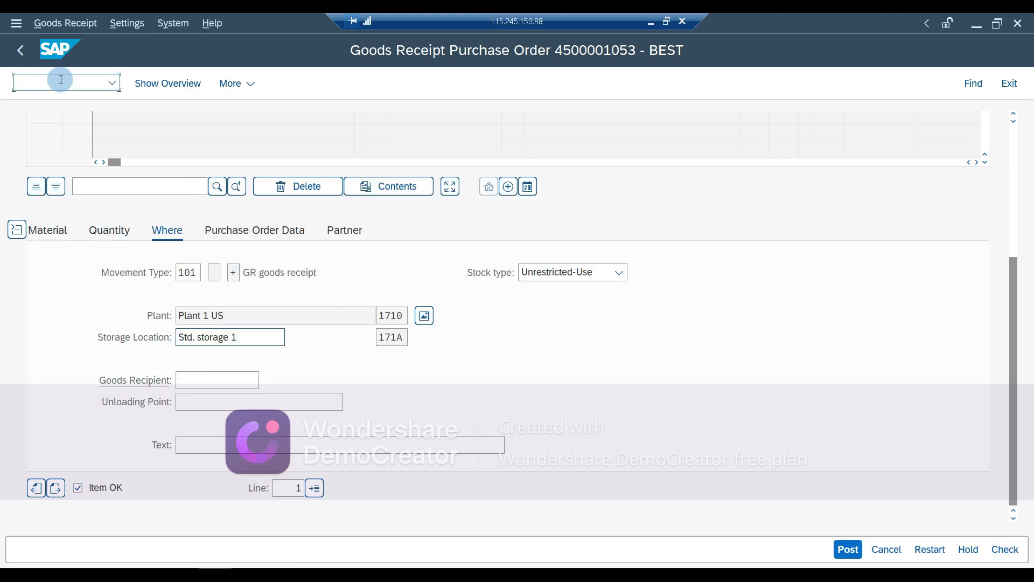
pyautogui.write('/n')
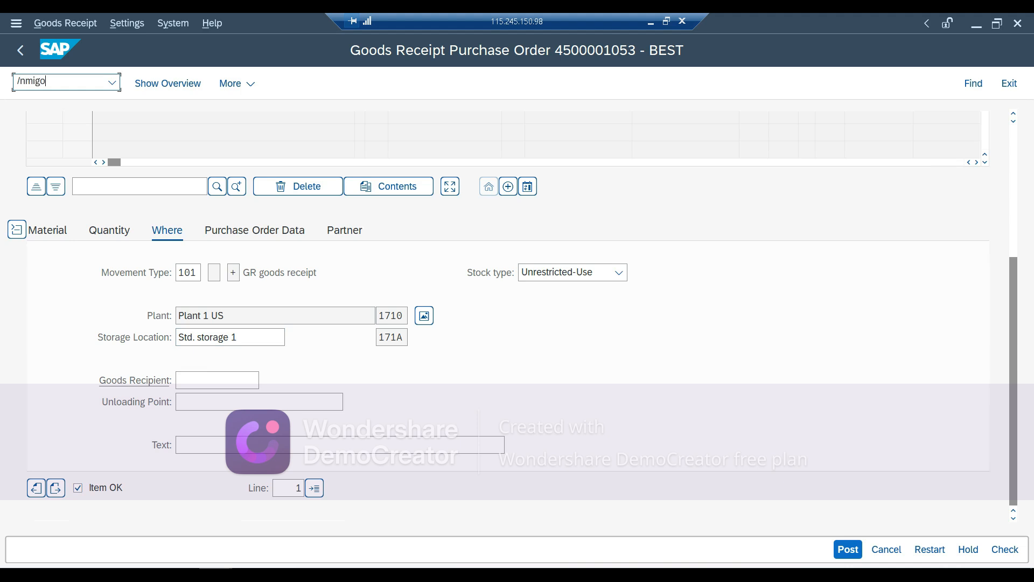
pyautogui.write('migo')
pyautogui.press('Return')
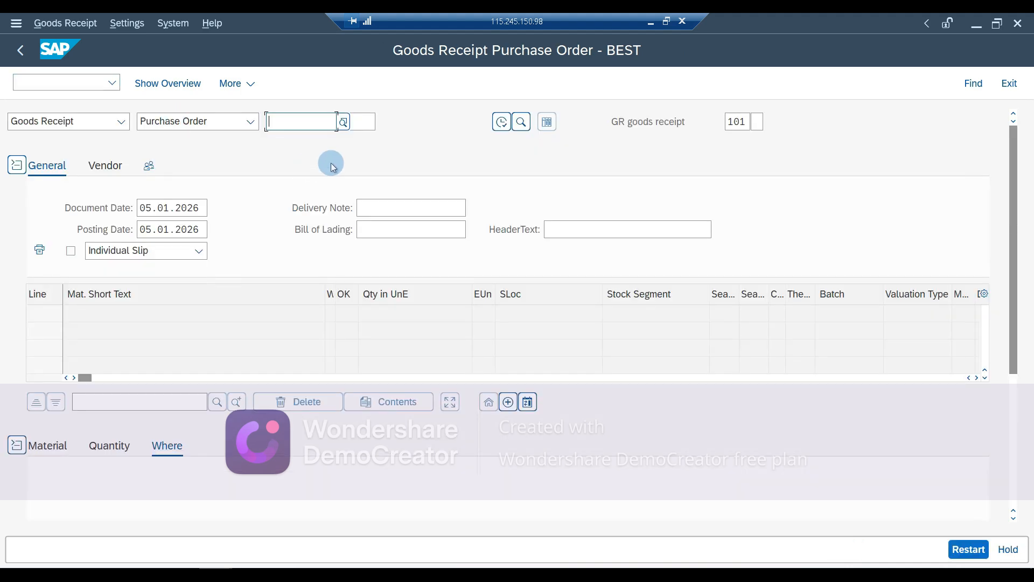
# - Load the previously used purchase order into the goods receipt and set the item's storage location to 171A
pyautogui.press('Down')
pyautogui.press('Return')
pyautogui.press('Return')
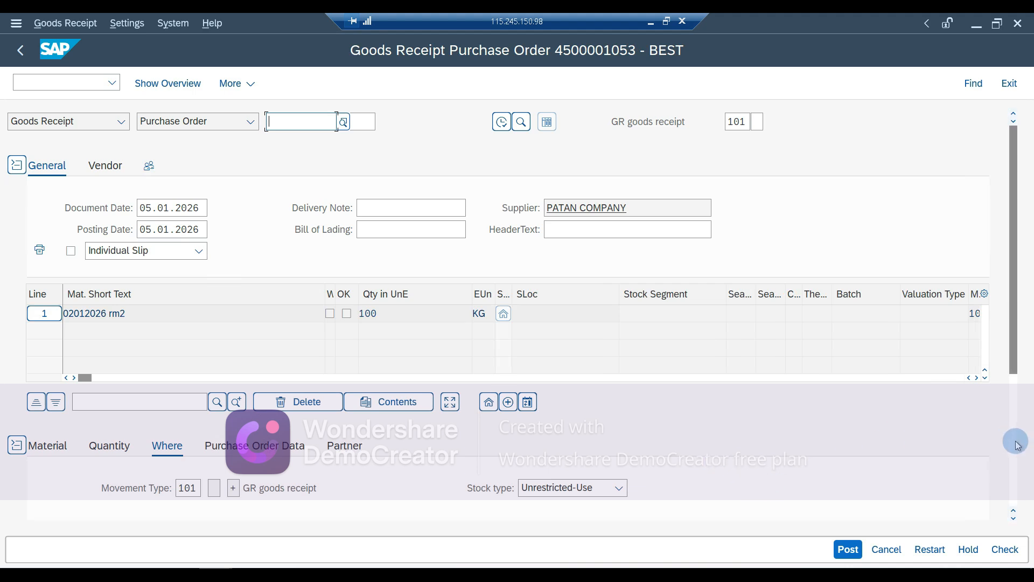
pyautogui.scroll(-4, 1016, 442)
pyautogui.click(231, 335)
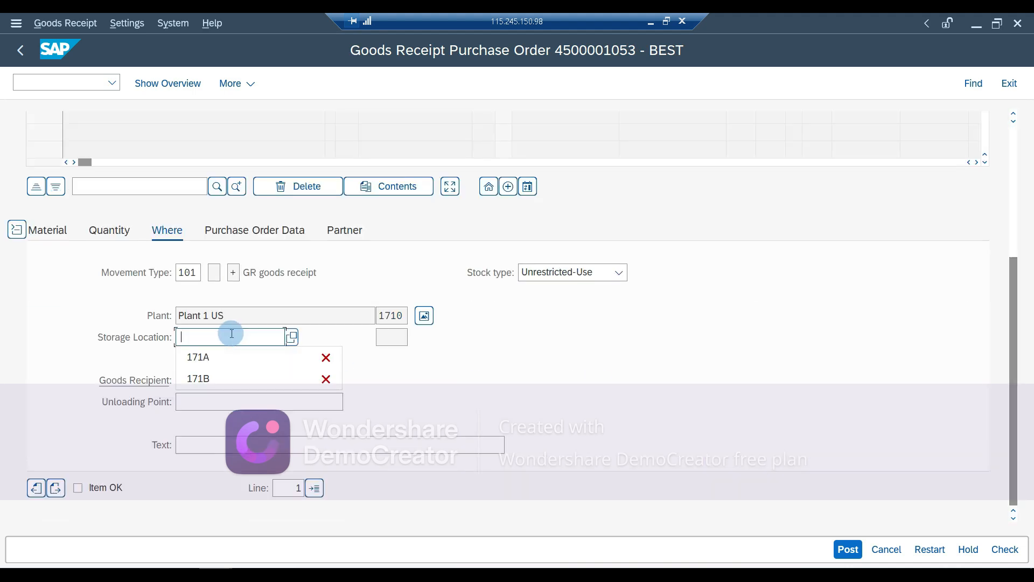
pyautogui.click(251, 356)
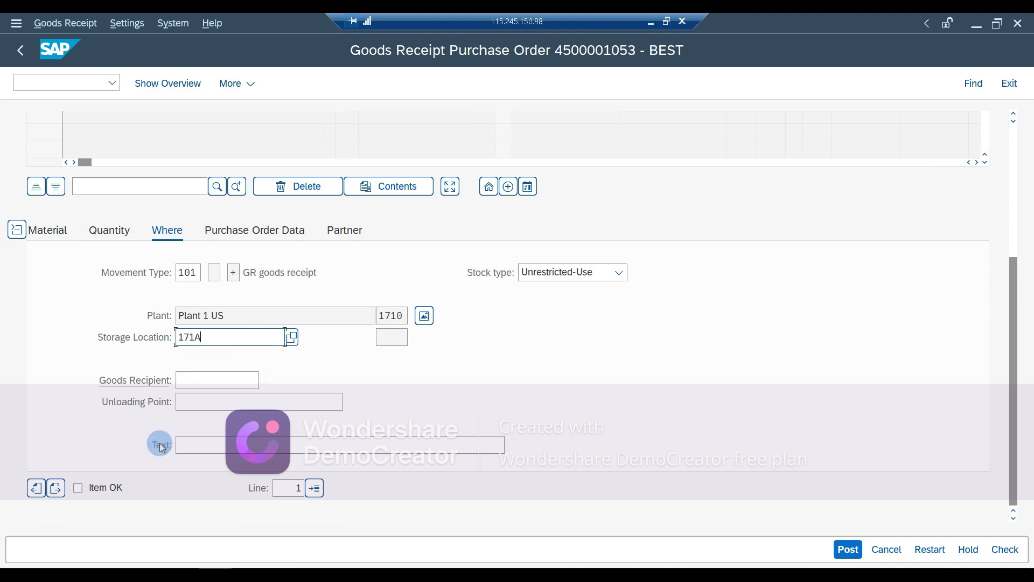
# - Mark the item as OK, run the goods receipt check, and close the resulting log
pyautogui.click(106, 485)
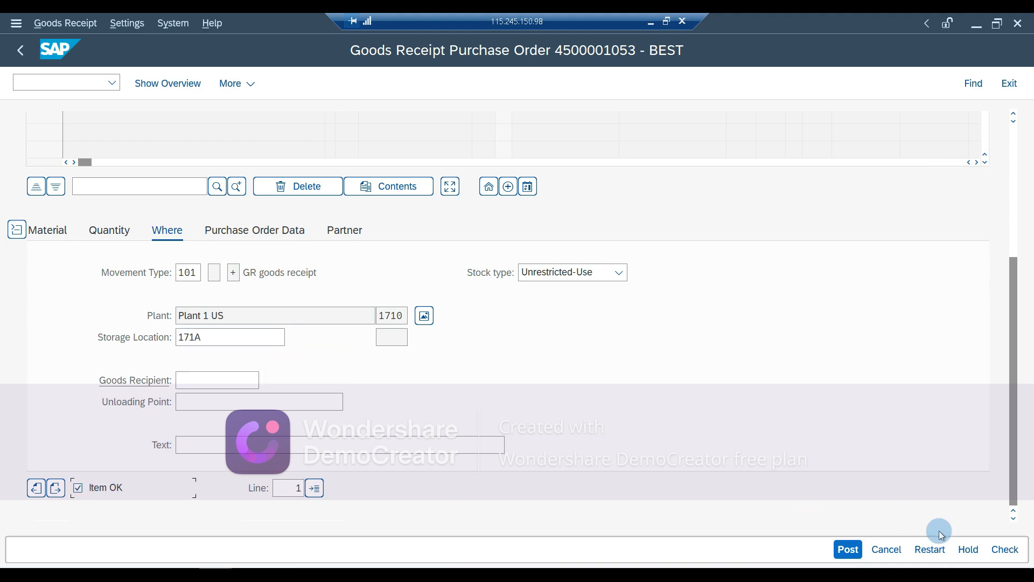
pyautogui.click(1020, 550)
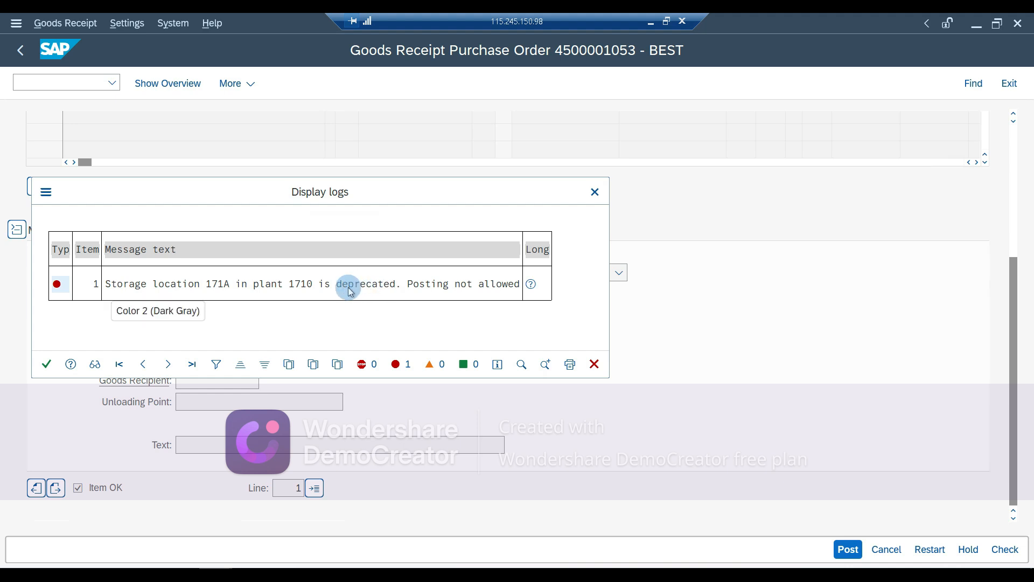
pyautogui.click(58, 366)
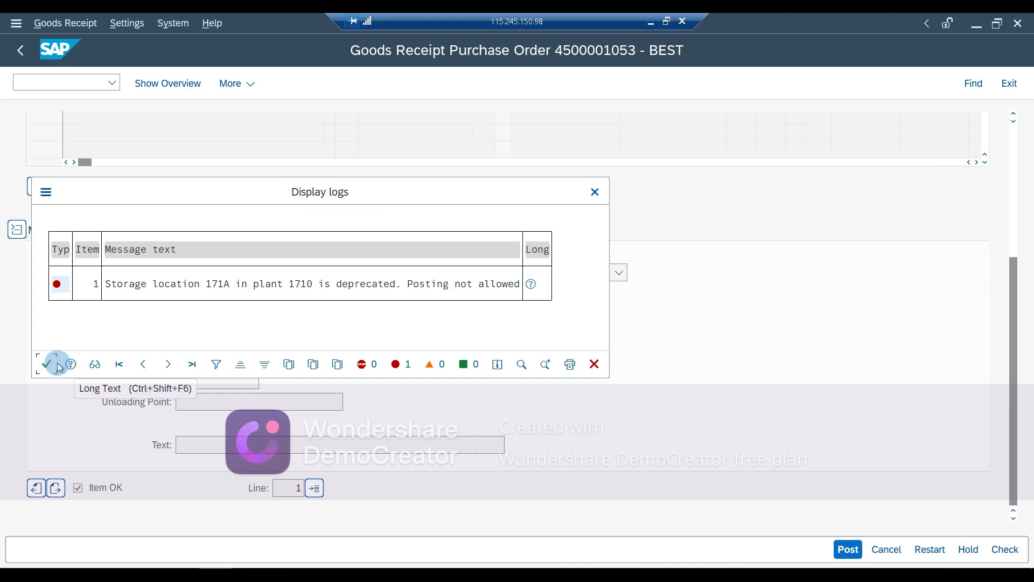
pyautogui.click(47, 365)
# - Switch to the Storage Locations view of plant 1710, set the validity of 171A to No longer valid, and save
pyautogui.hotkey('alt', 'Tab')
pyautogui.hotkey('alt', 'Tab')
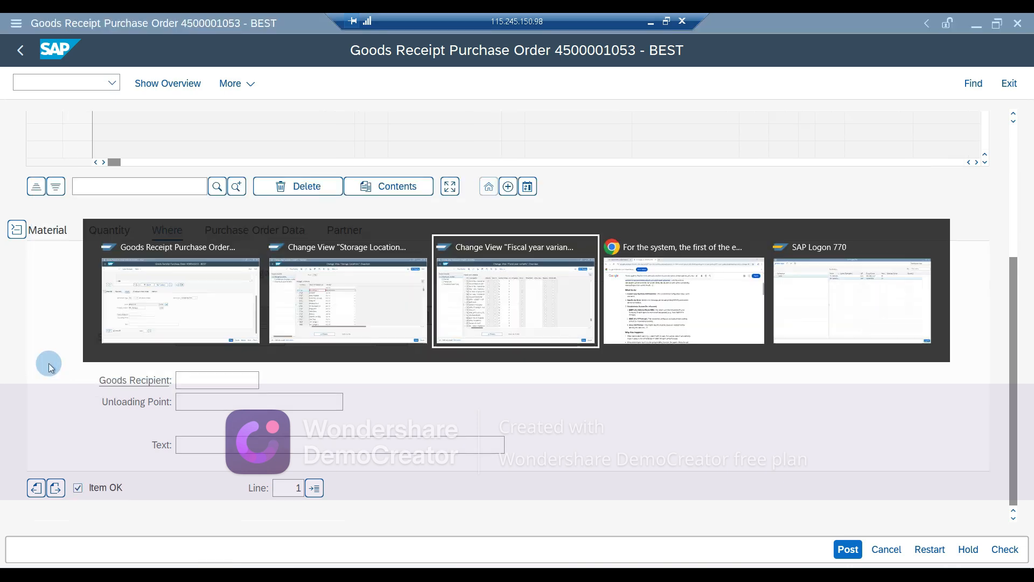
pyautogui.hotkey('alt', 'shift', 'Tab')
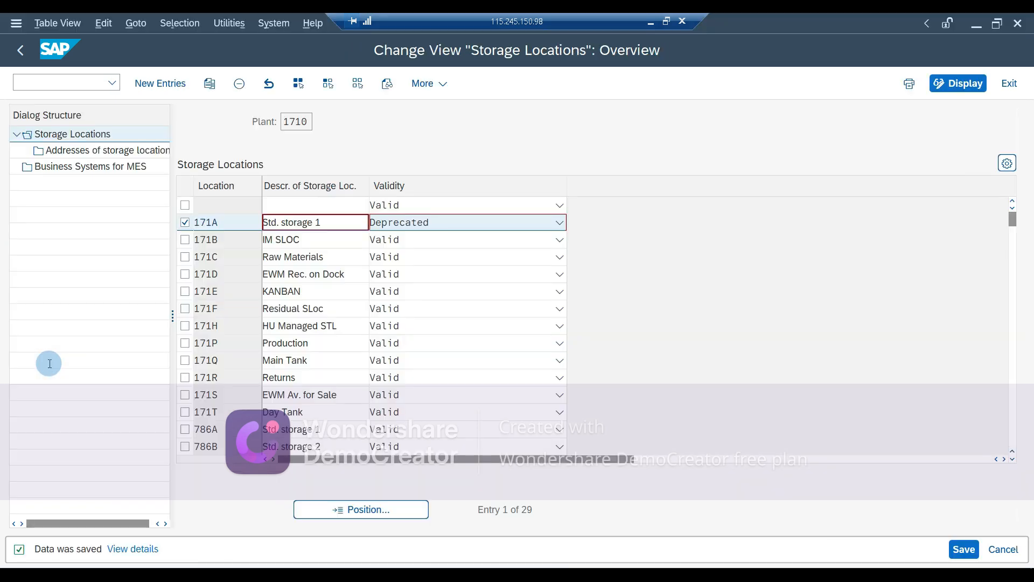
pyautogui.click(399, 223)
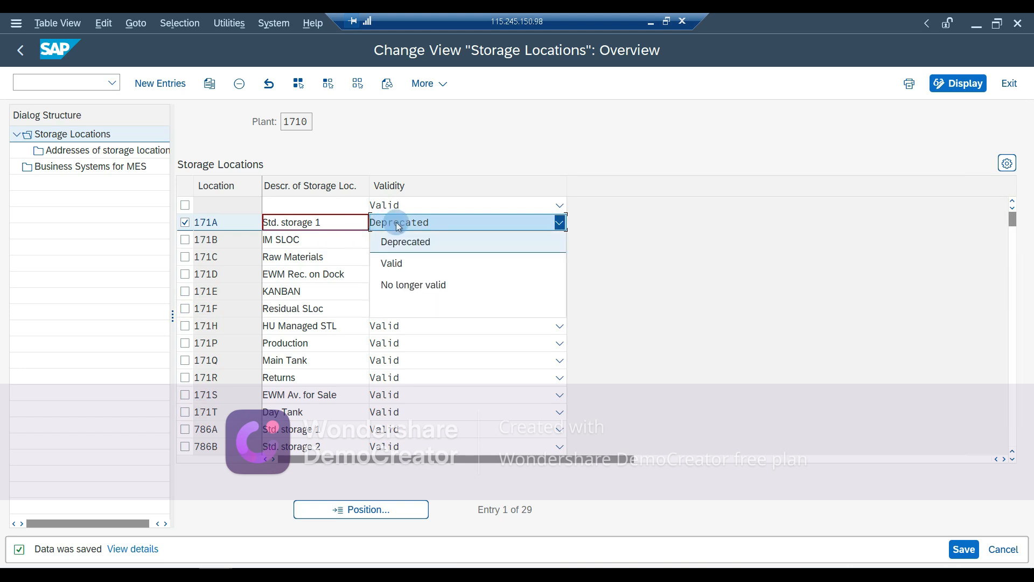
pyautogui.click(399, 282)
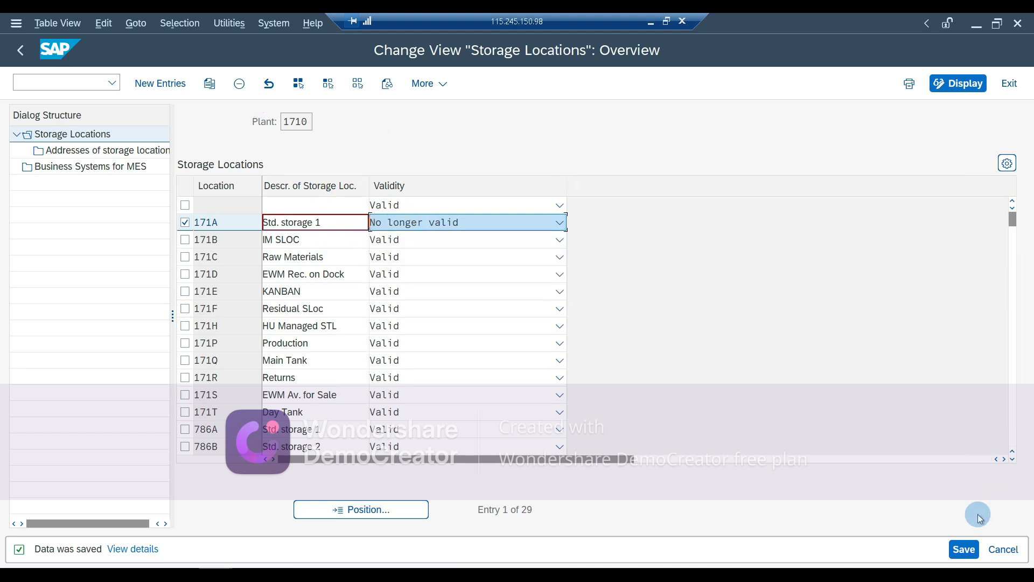
pyautogui.click(964, 549)
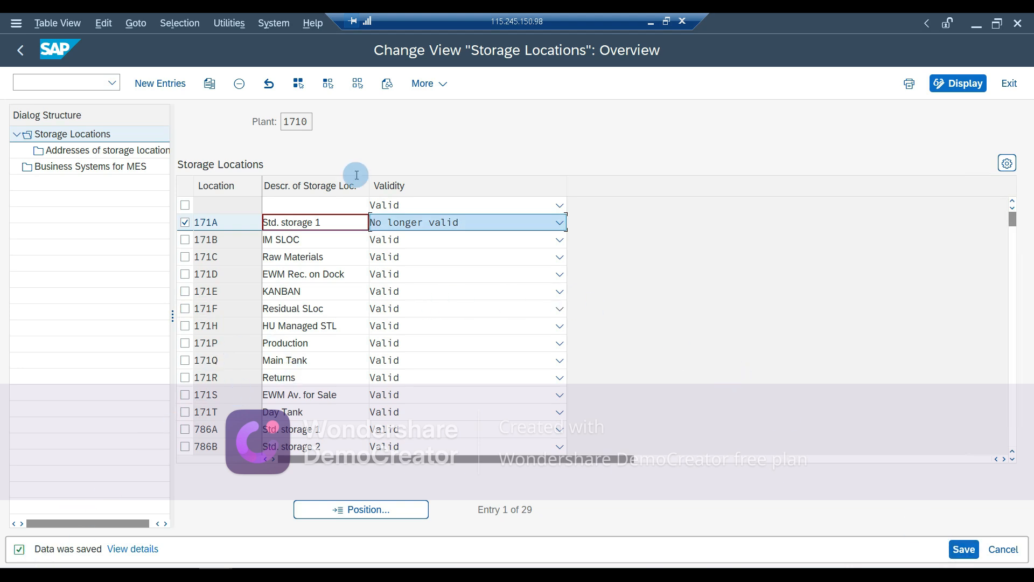
pyautogui.hotkey('ctrl', 's')
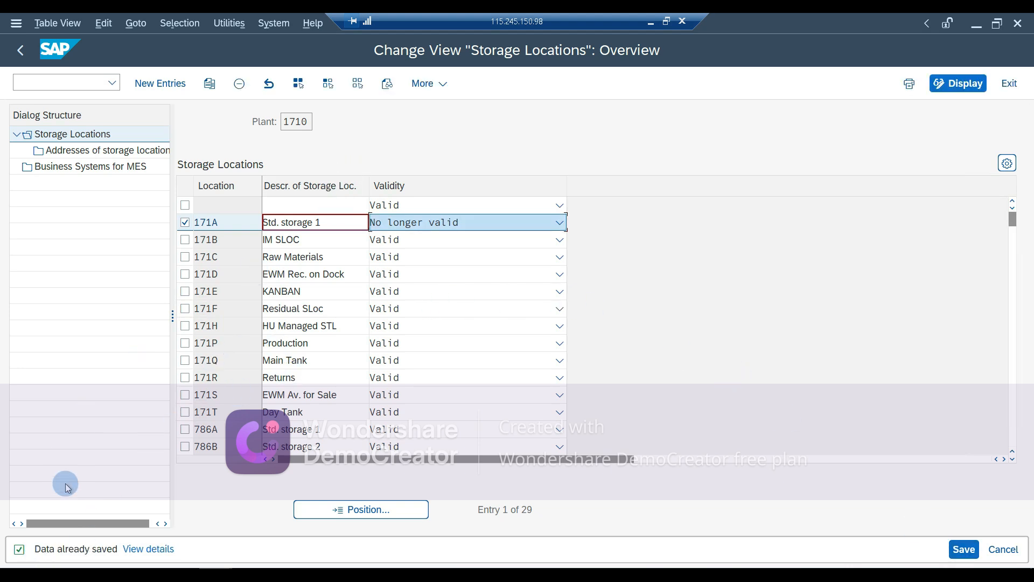
# - Return to the goods receipt session, restart transaction MIGO with /nmigo, and load the same purchase order again
pyautogui.hotkey('alt', 'Tab')
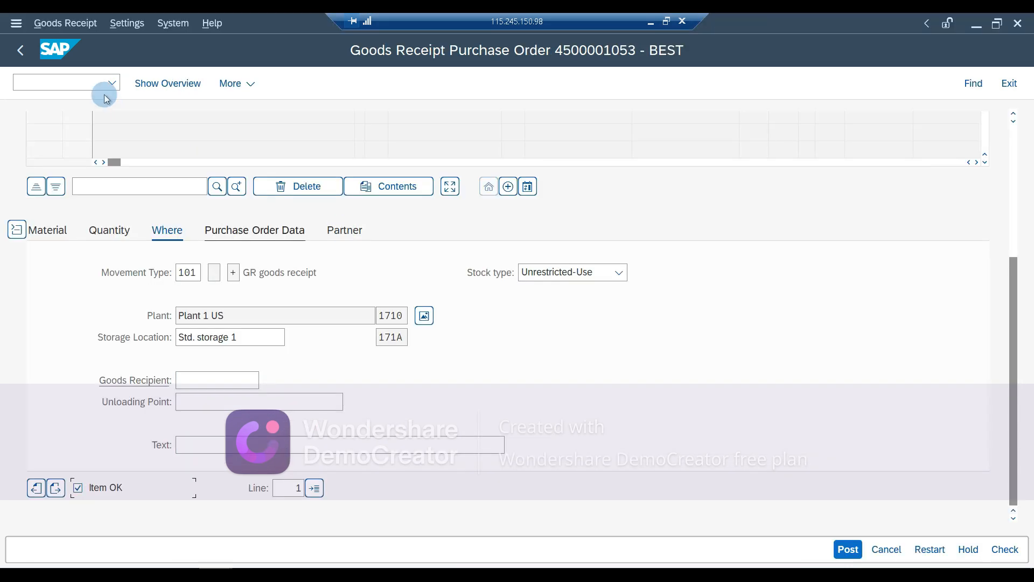
pyautogui.click(58, 83)
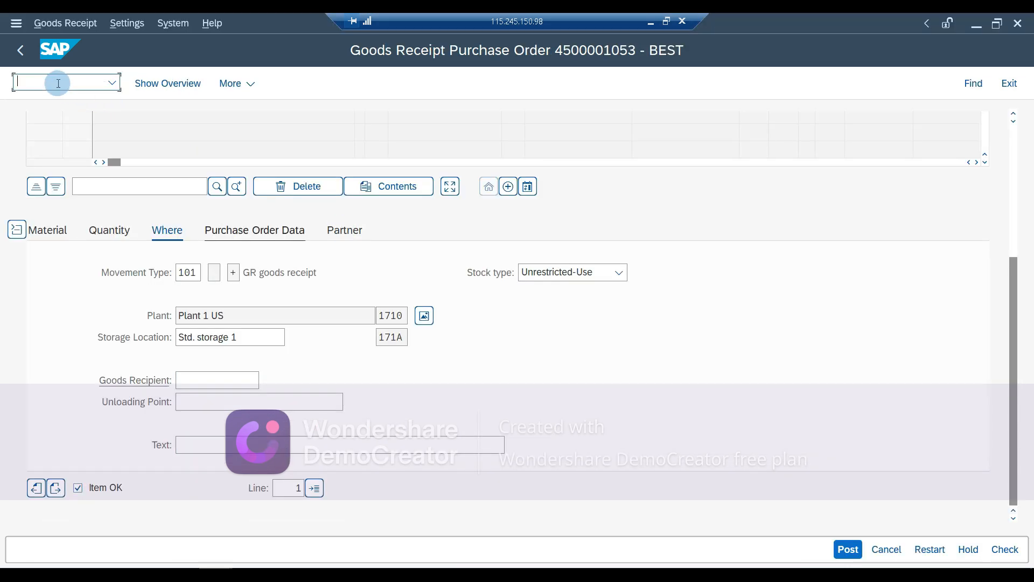
pyautogui.write('/')
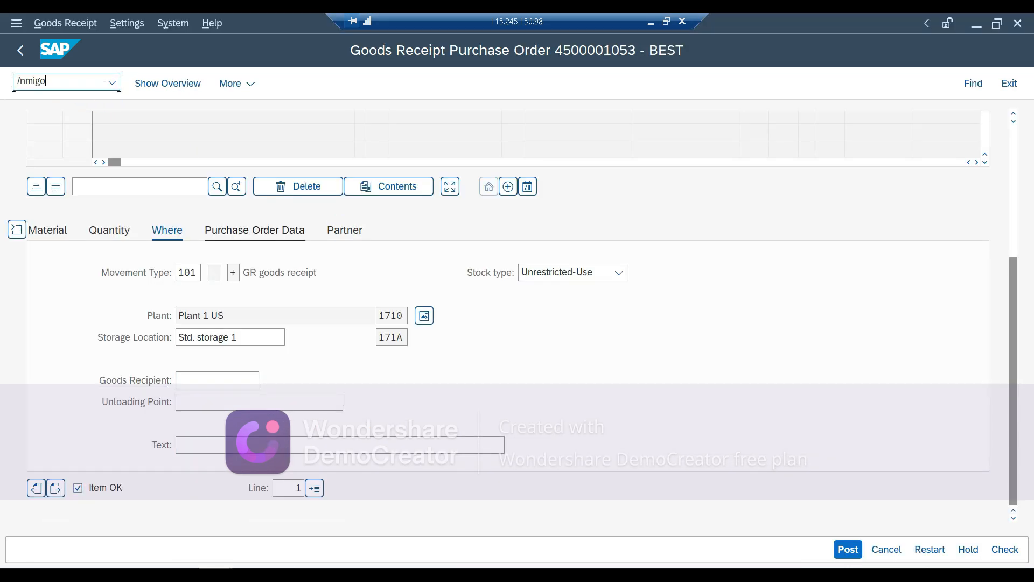
pyautogui.write('nmigo')
pyautogui.press('Return')
pyautogui.click(326, 128)
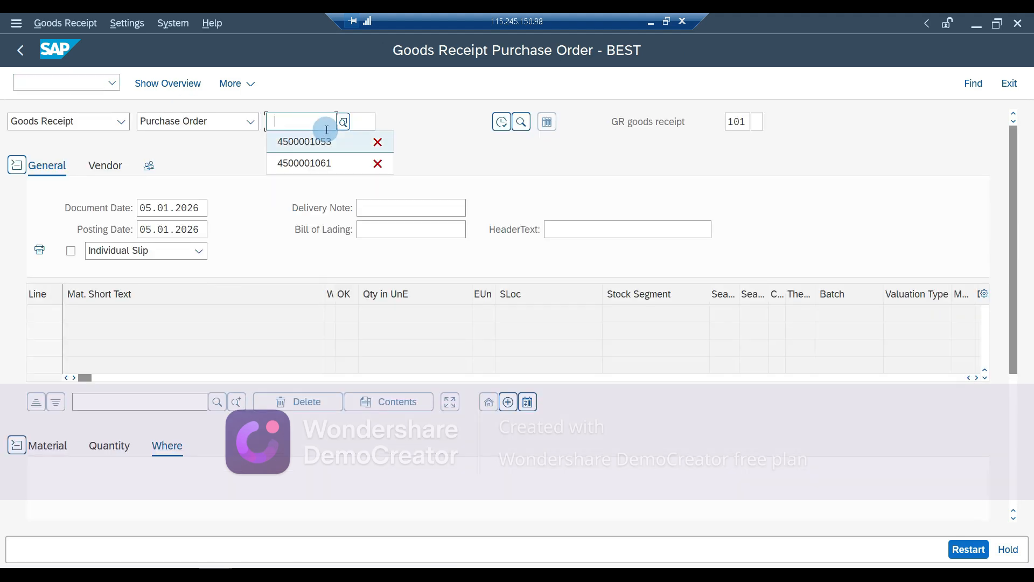
pyautogui.press('Return')
pyautogui.press('Return')
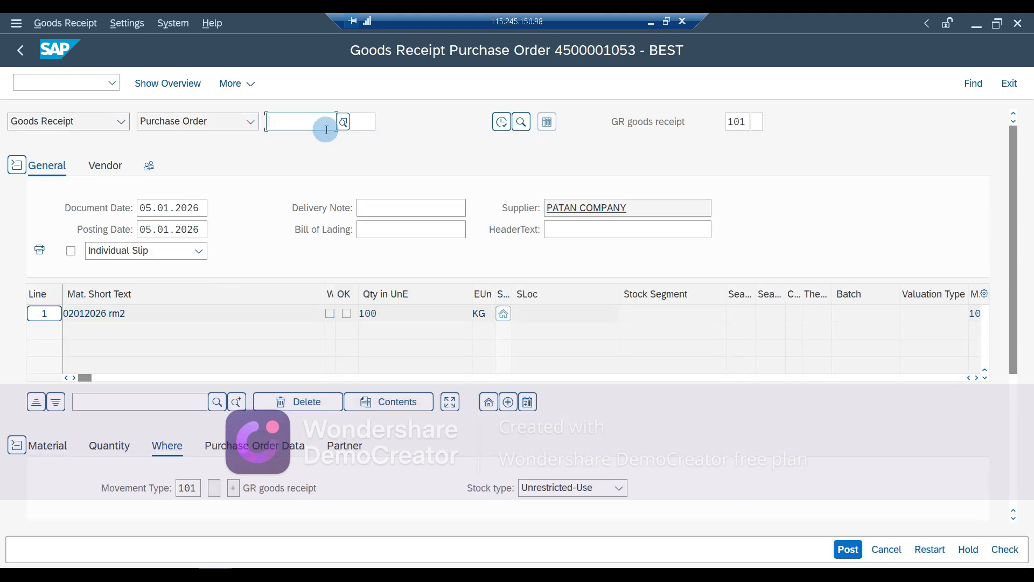
# - Display the value list of storage locations available for the goods receipt item in plant 1710
pyautogui.scroll(-5, 527, 431)
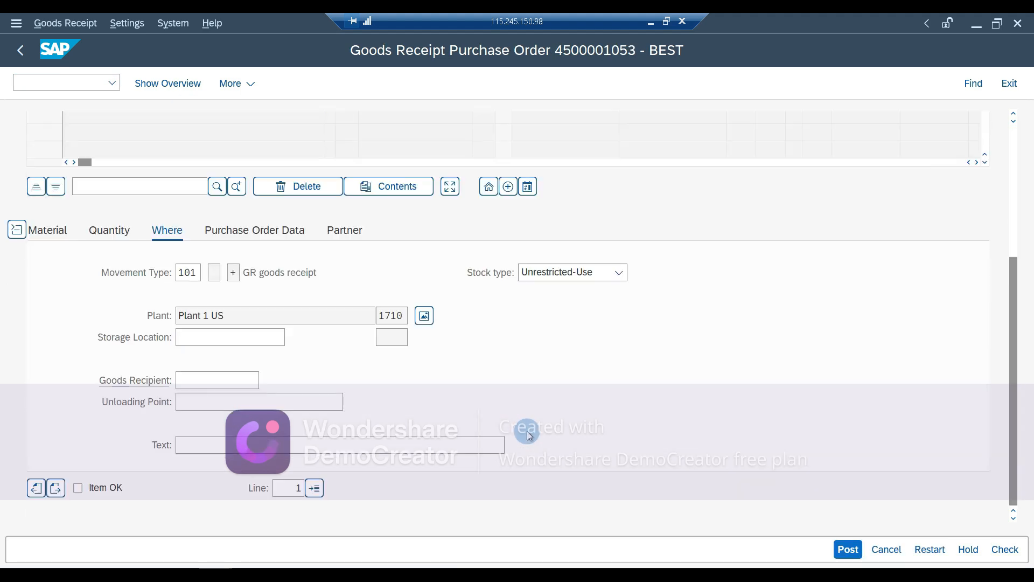
pyautogui.click(226, 337)
pyautogui.rightClick(226, 338)
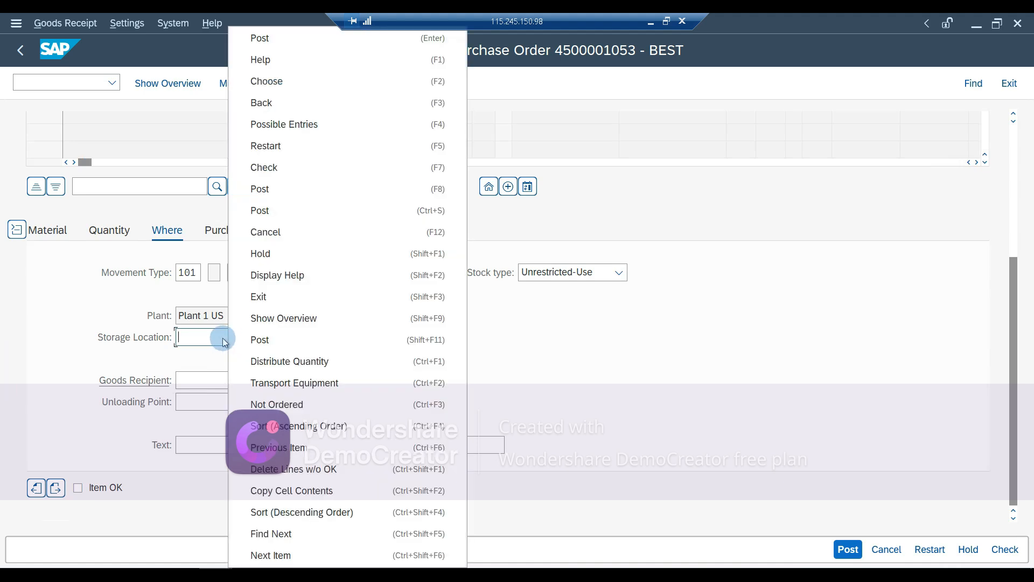
pyautogui.click(222, 338)
pyautogui.click(292, 337)
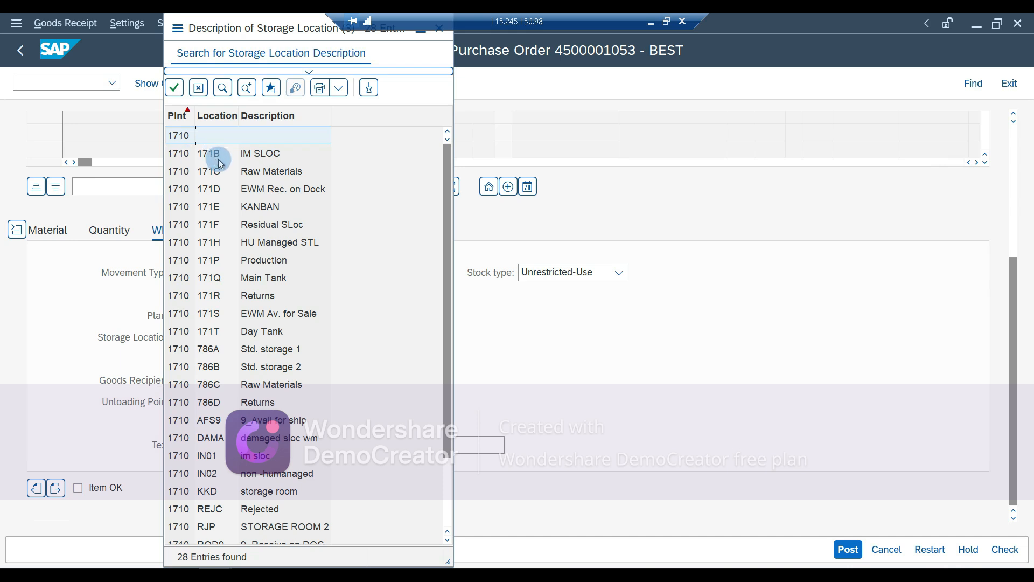
# - Compare the goods receipt's storage location list with the validity setting of 171A and its options in the Storage Locations view
pyautogui.hotkey('alt', 'Tab')
pyautogui.hotkey('alt', 'Tab')
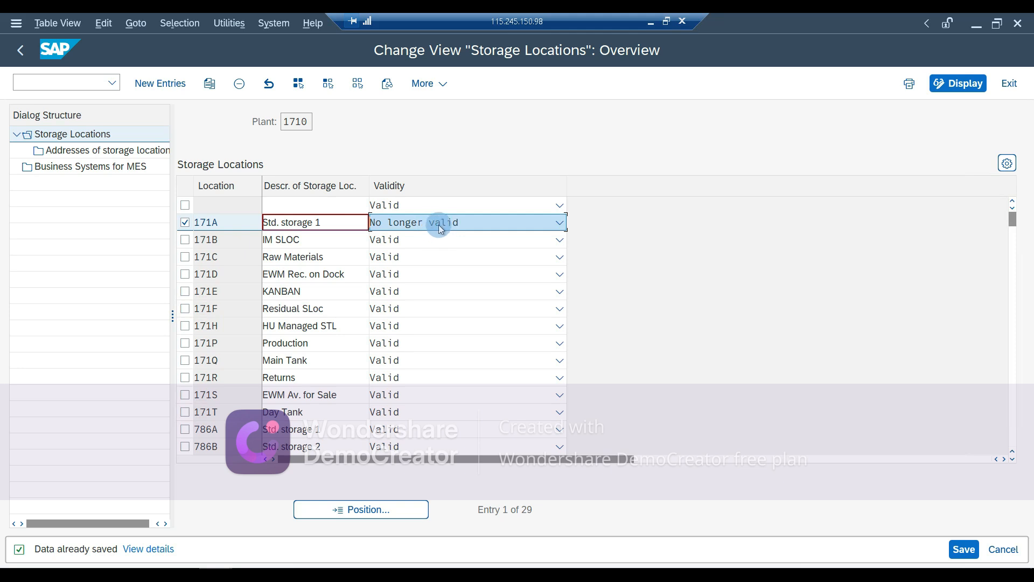
pyautogui.hotkey('alt', 'Tab')
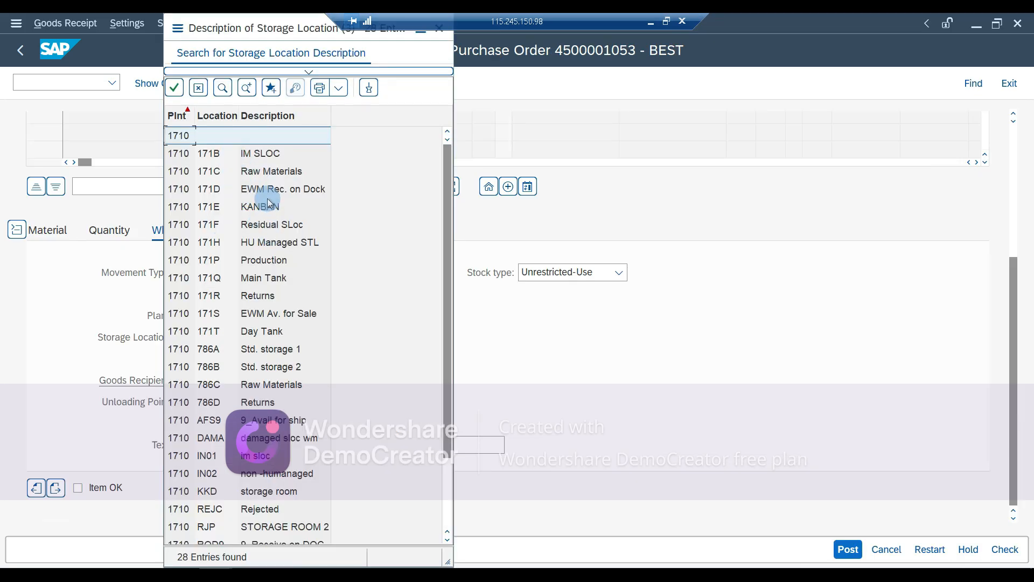
pyautogui.hotkey('alt', 'Tab')
pyautogui.hotkey('alt', 'Tab')
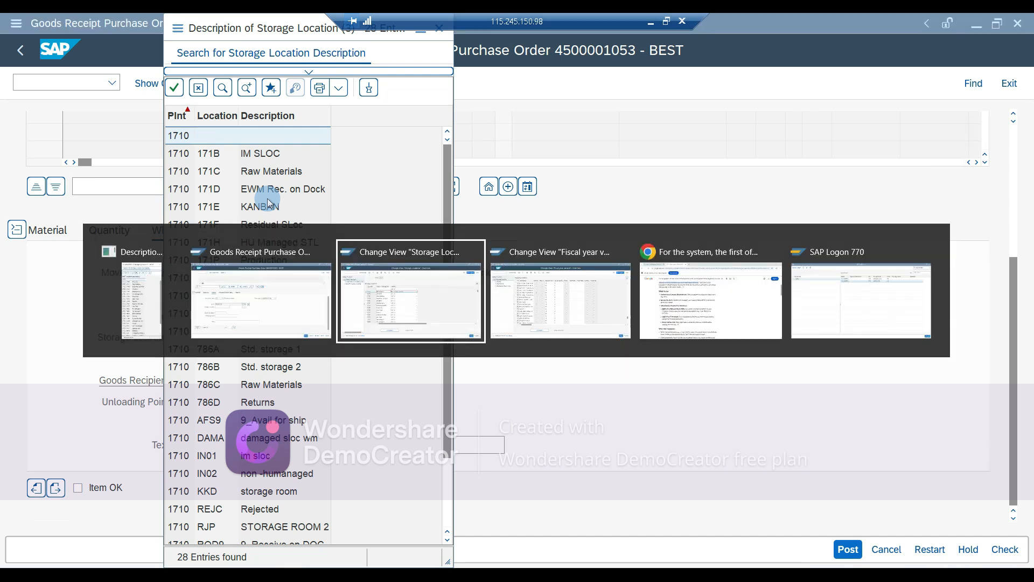
pyautogui.hotkey('alt', 'shift', 'Tab')
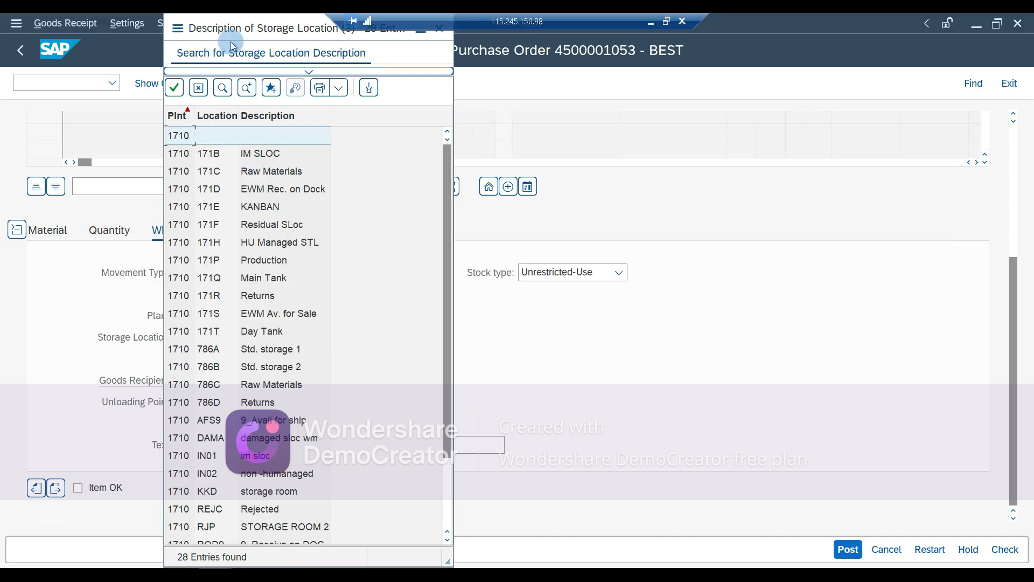
pyautogui.hotkey('alt', 'Tab')
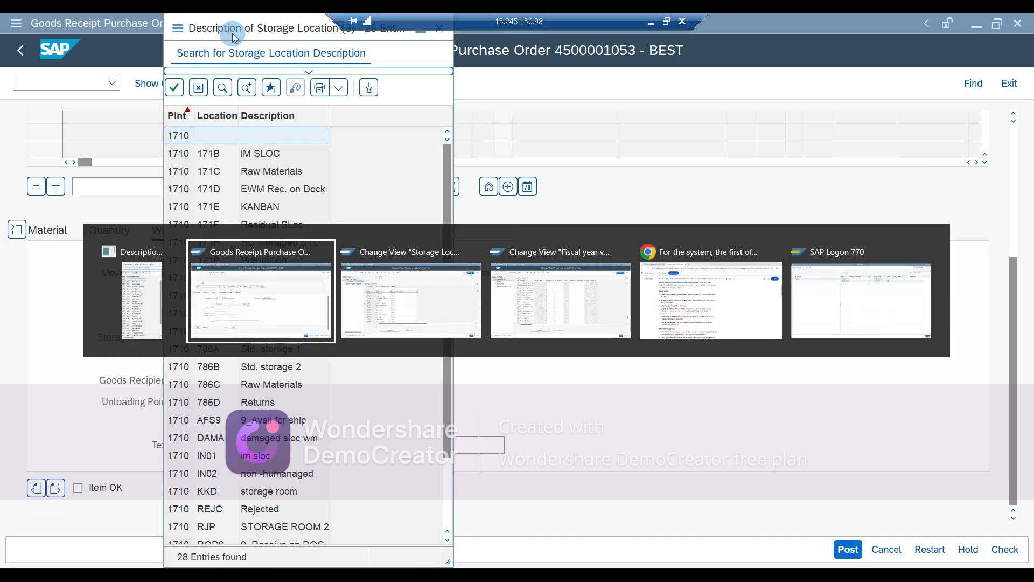
pyautogui.hotkey('alt', 'Tab')
pyautogui.click(451, 222)
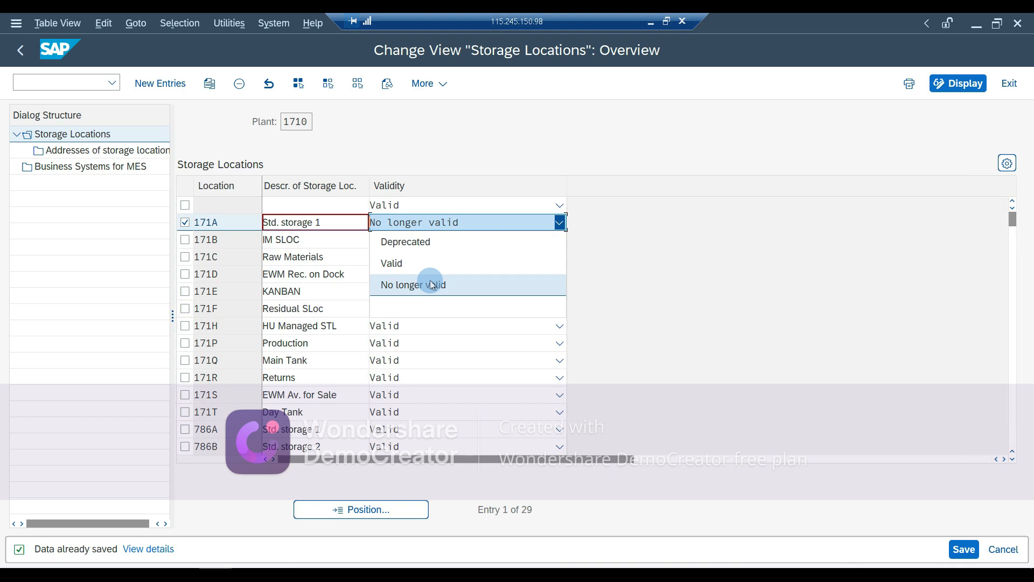
pyautogui.doubleClick(557, 18)
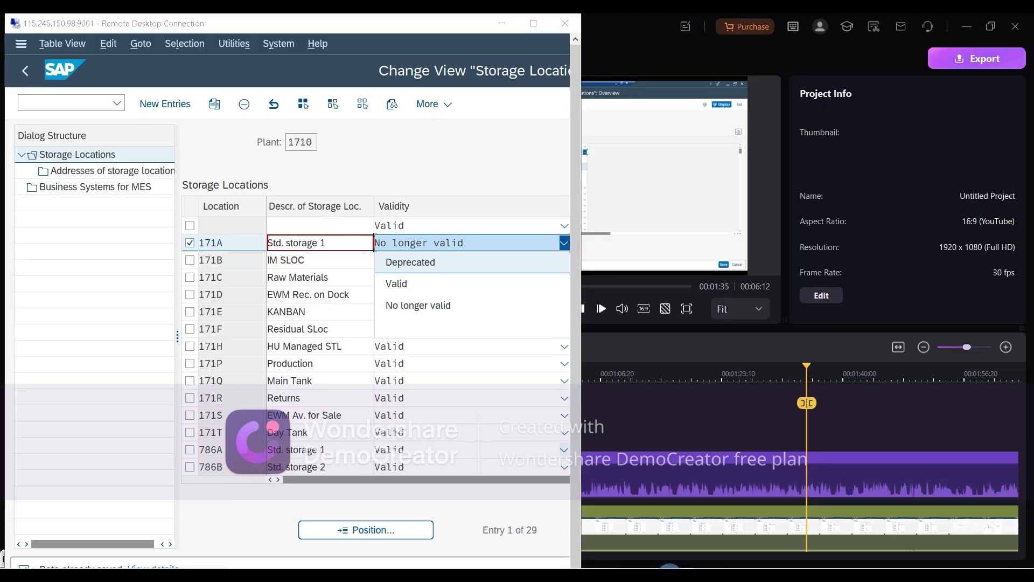
pyautogui.moveTo(620, 574)
pyautogui.click(501, 23)
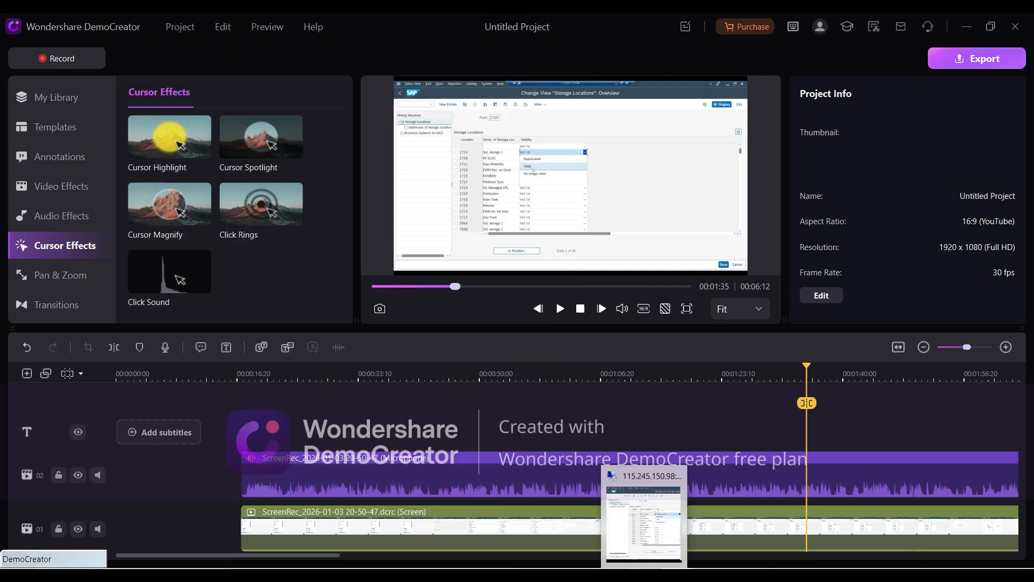
pyautogui.moveTo(673, 567)
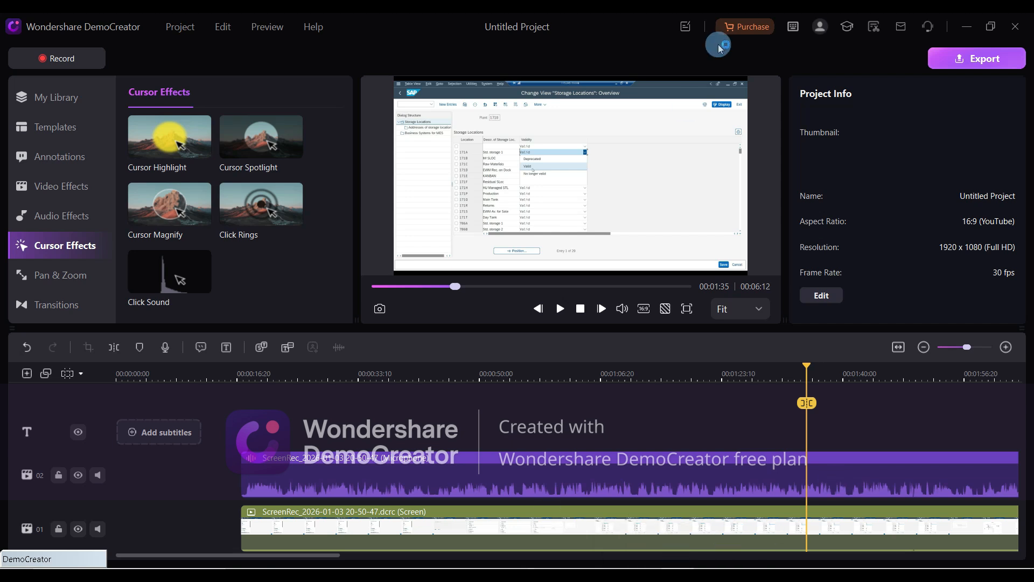